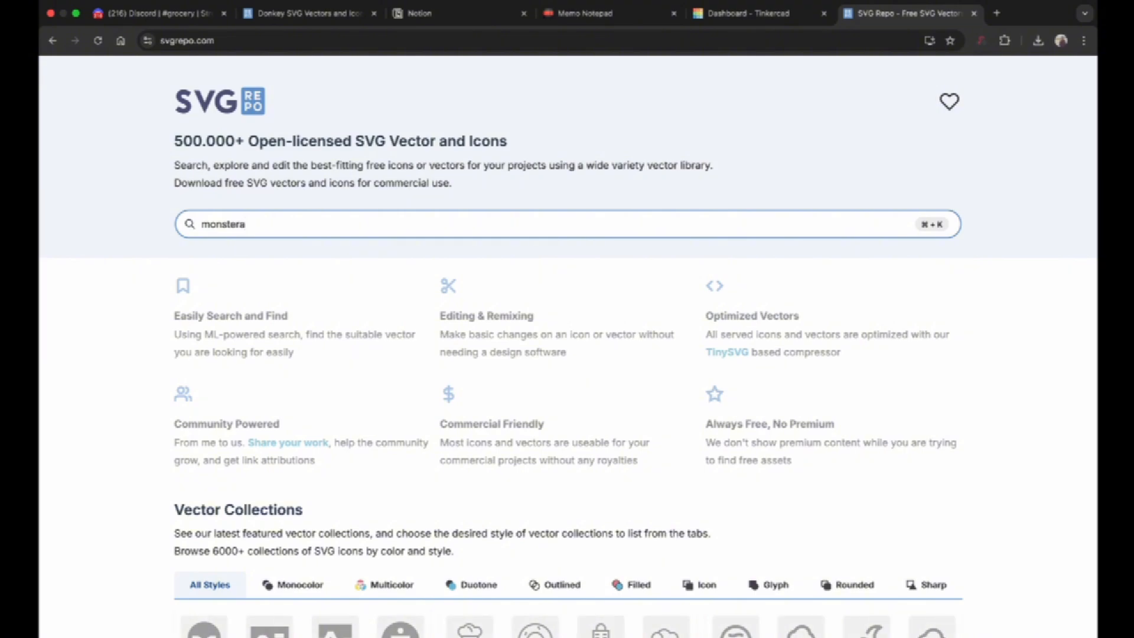
Step: Search SVG Repo for monstera and download the solid Monstera Leaf icon as an SVG file
key("Return")
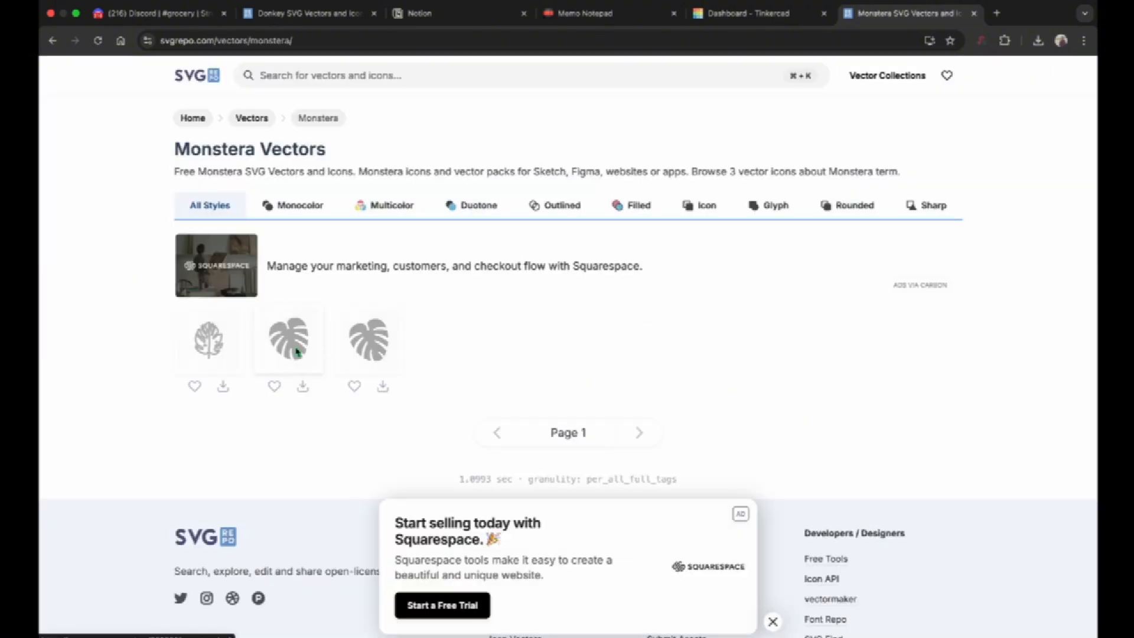
left_click(297, 351)
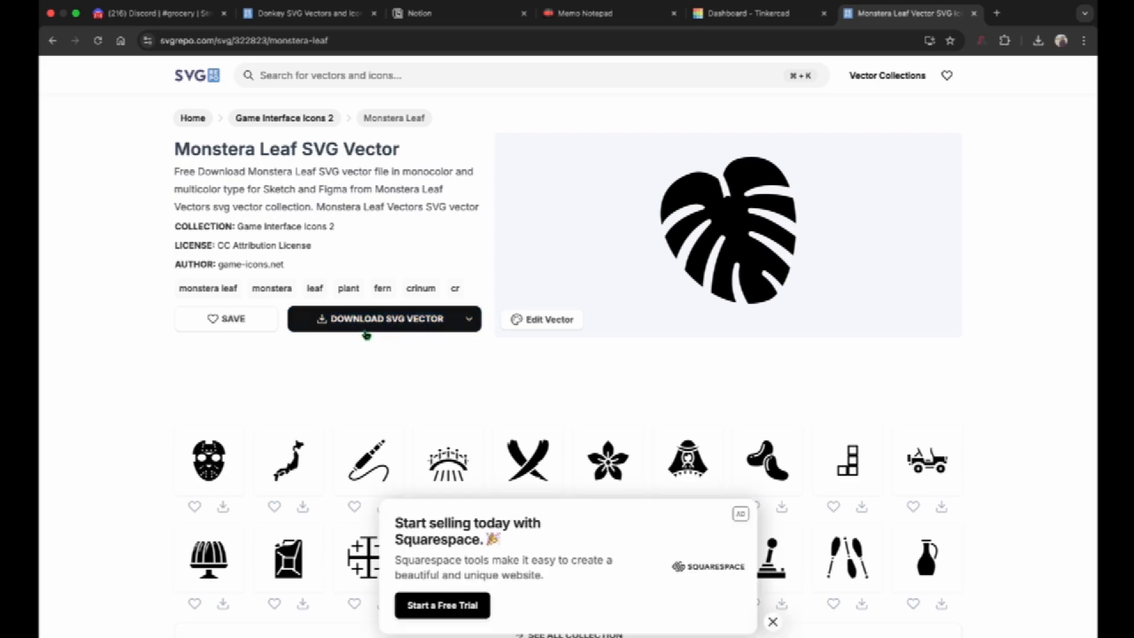
left_click(367, 334)
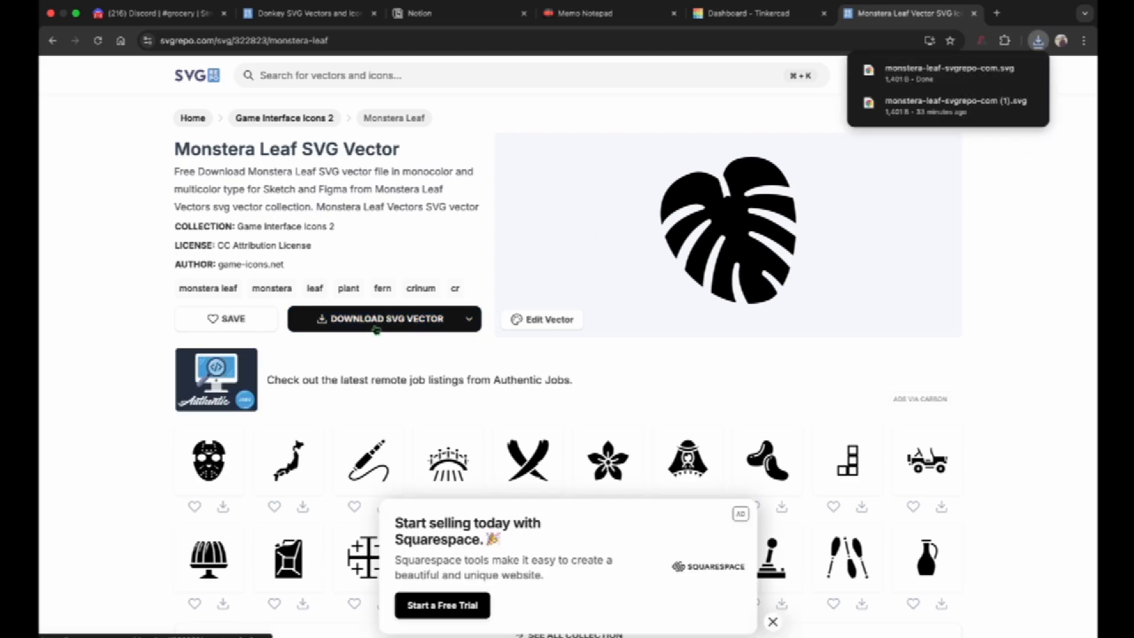
Step: Preview the downloaded monstera-leaf-svgrepo-com.svg file in the Downloads folder and return to the browser
key("ctrl+Left")
key("ctrl+Left")
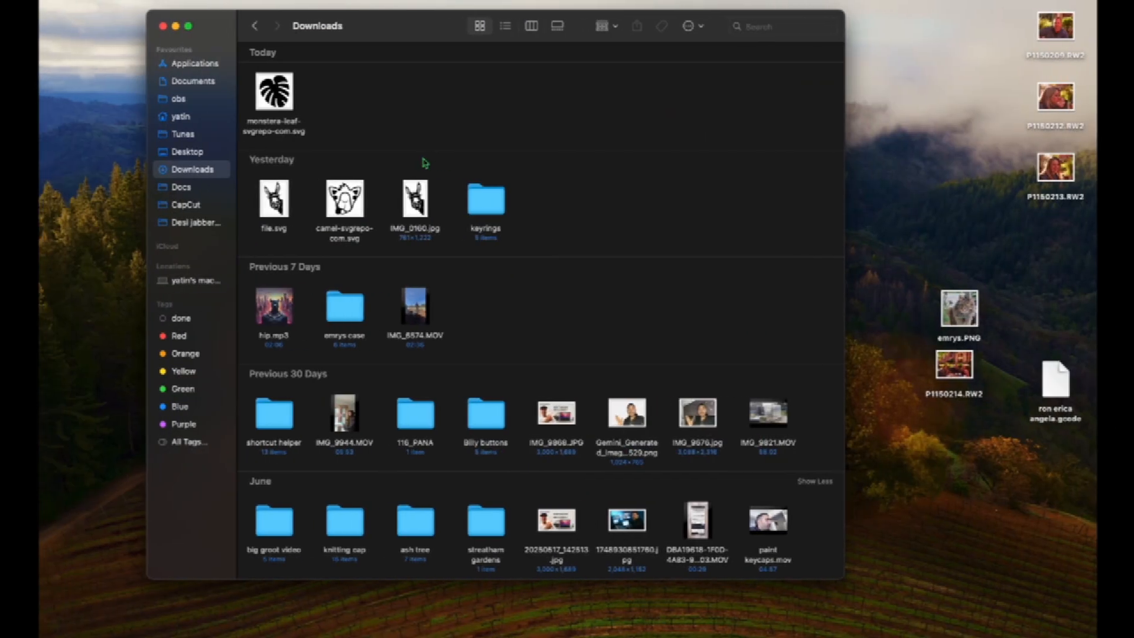
left_click(280, 105)
key("space")
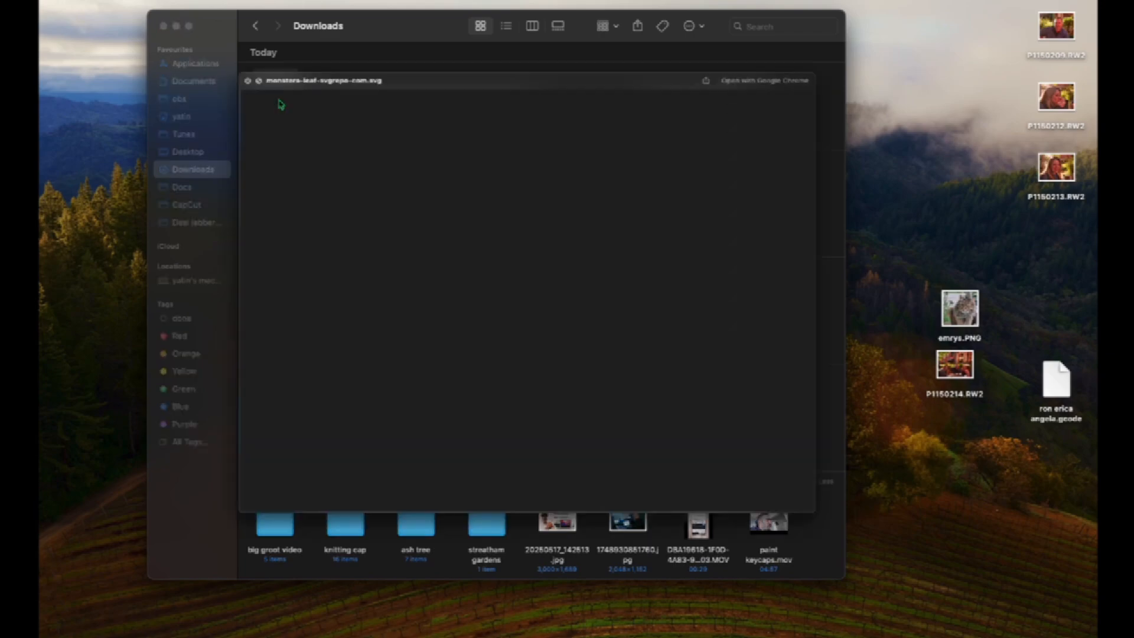
key("space")
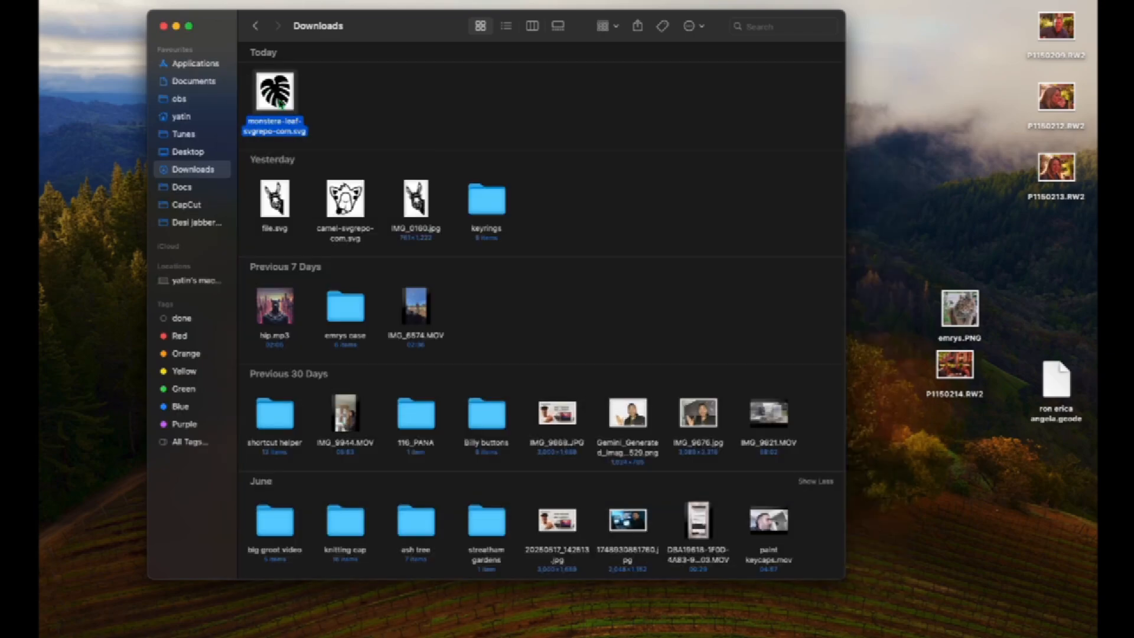
key("ctrl+Right")
key("ctrl+Left")
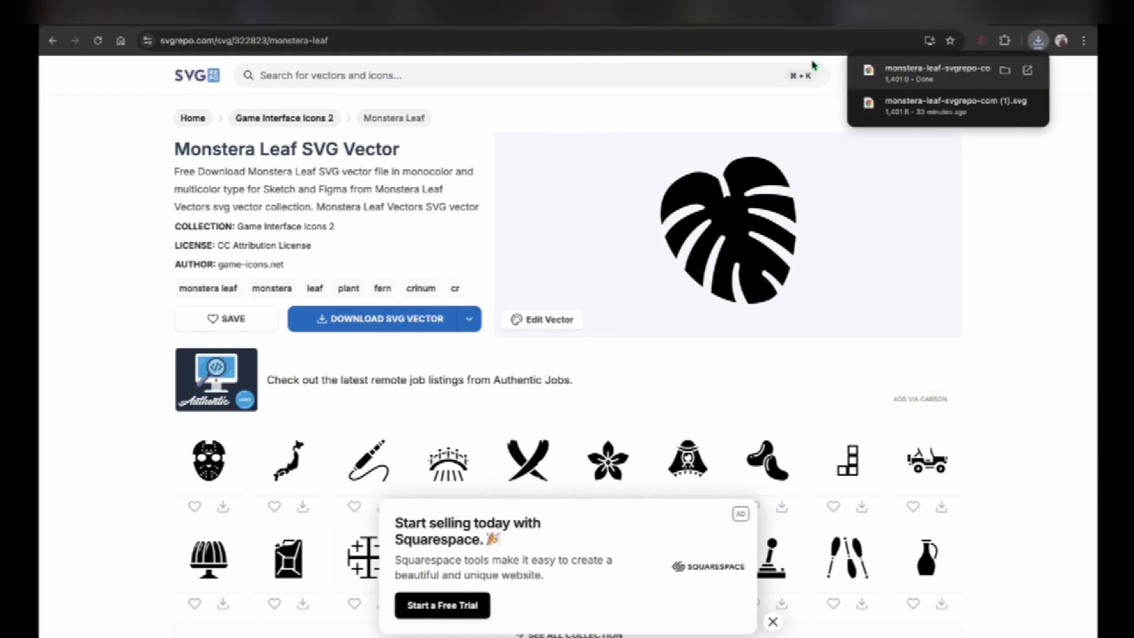
Step: Open tinkercad.com in a new browser tab and create a new 3D design
key("super+t")
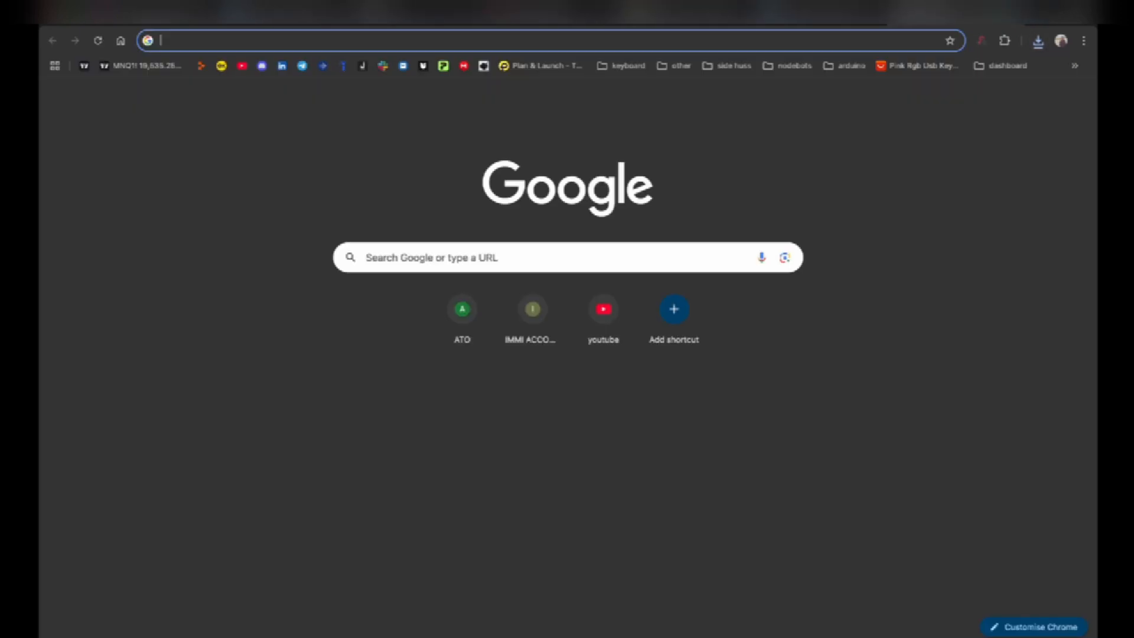
type("tinkercad.com")
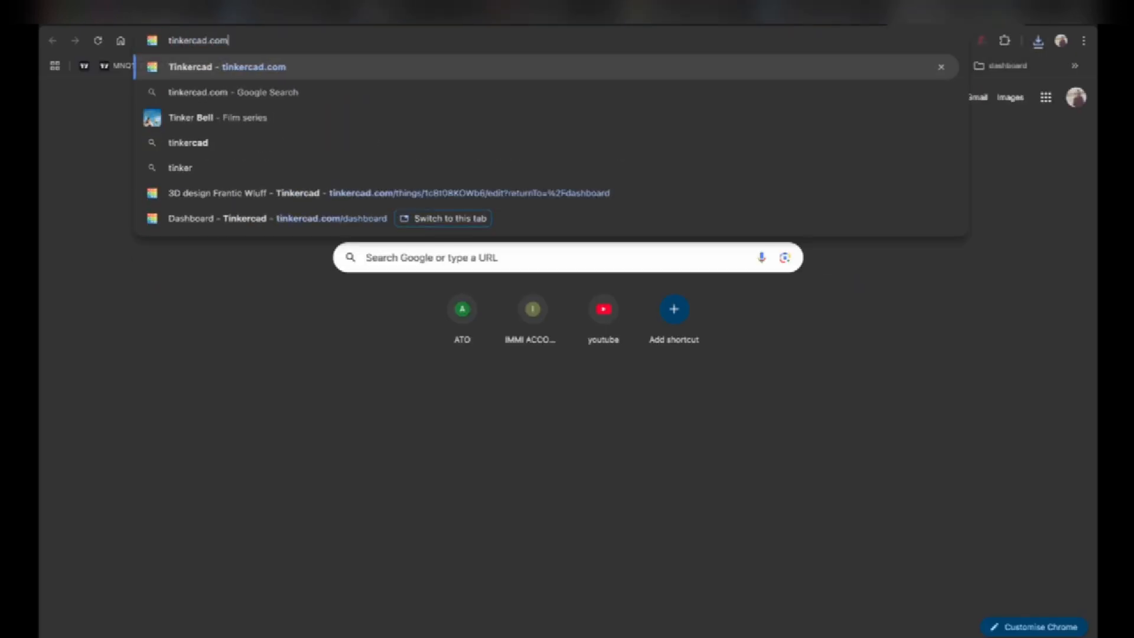
key("Return")
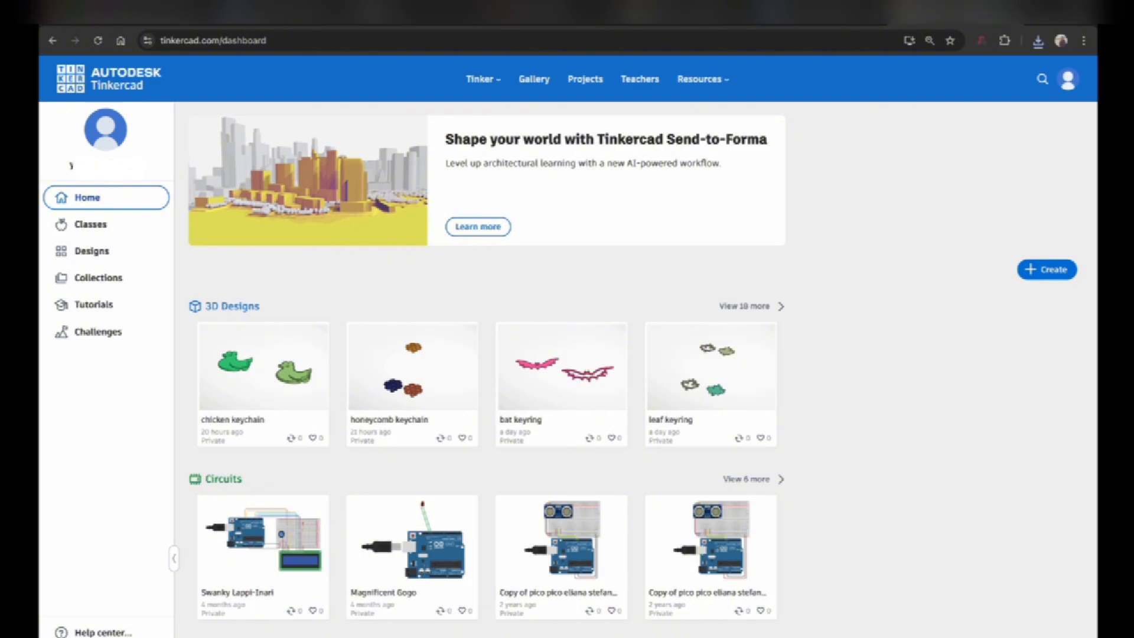
left_click(1045, 277)
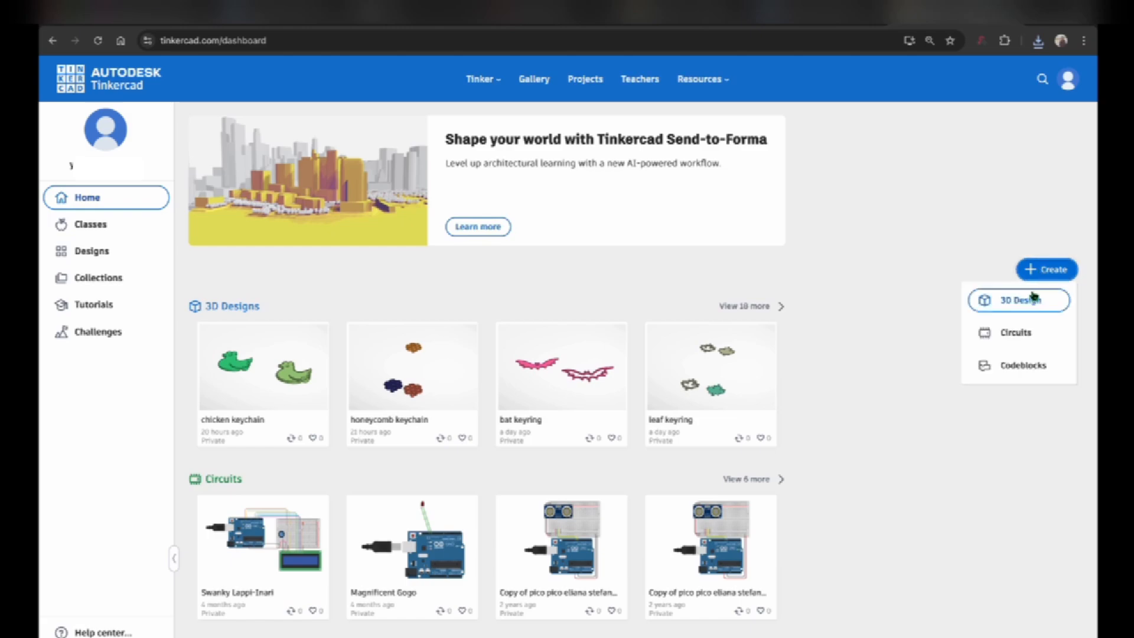
left_click(1030, 297)
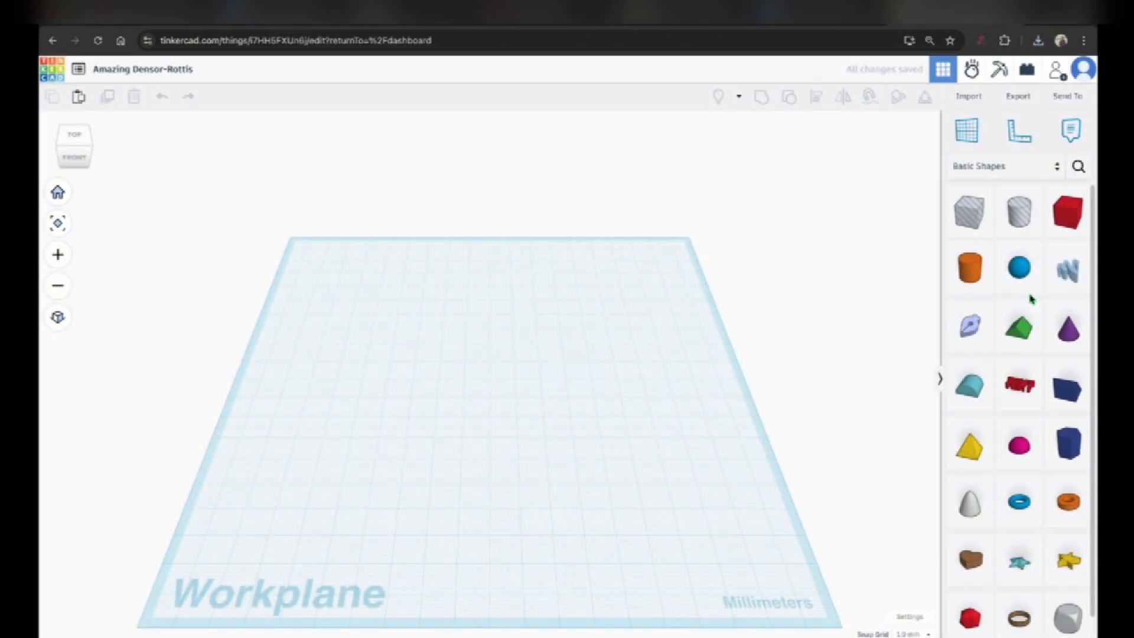
Step: Rename the design as monstera keychain
right_click_drag(926, 301, 928, 362)
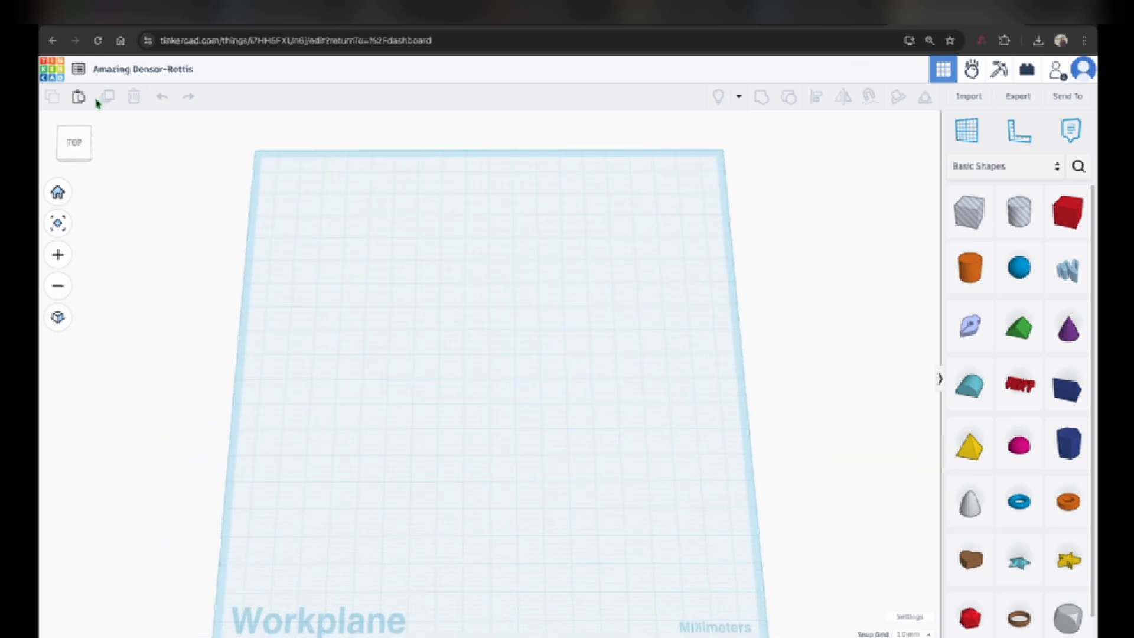
left_click(144, 71)
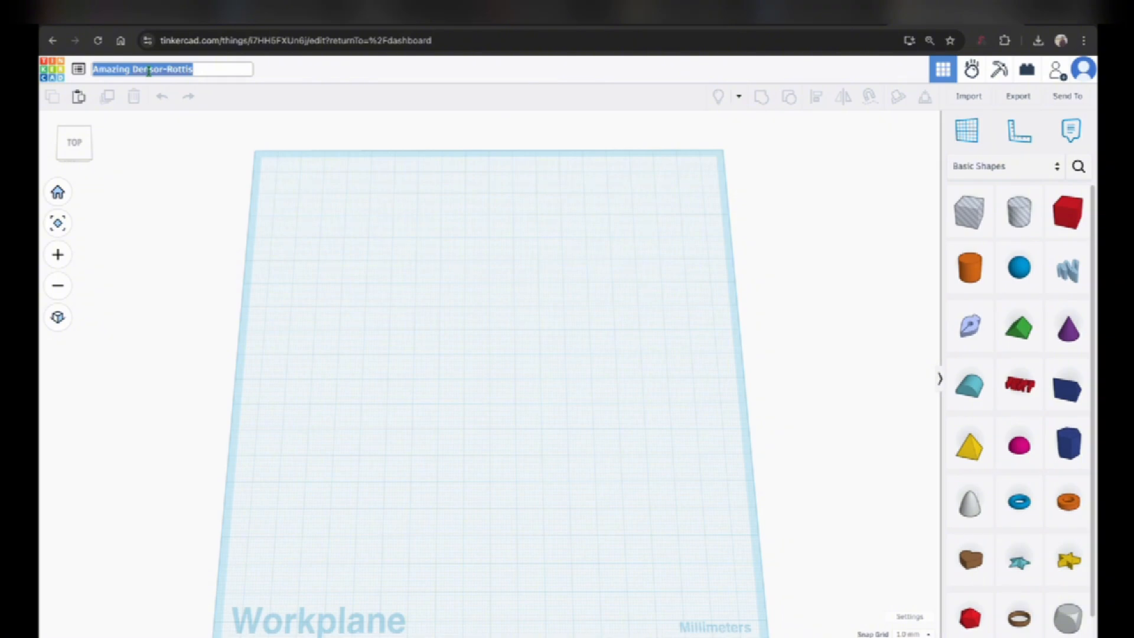
type("mon")
key("Down")
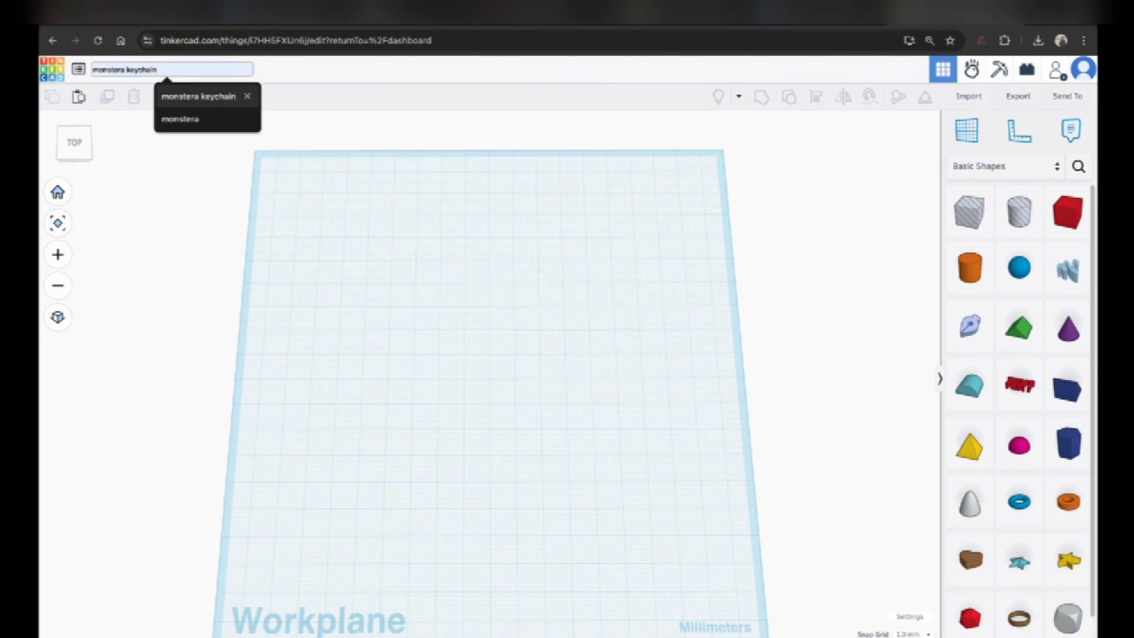
key("Return")
key("Return")
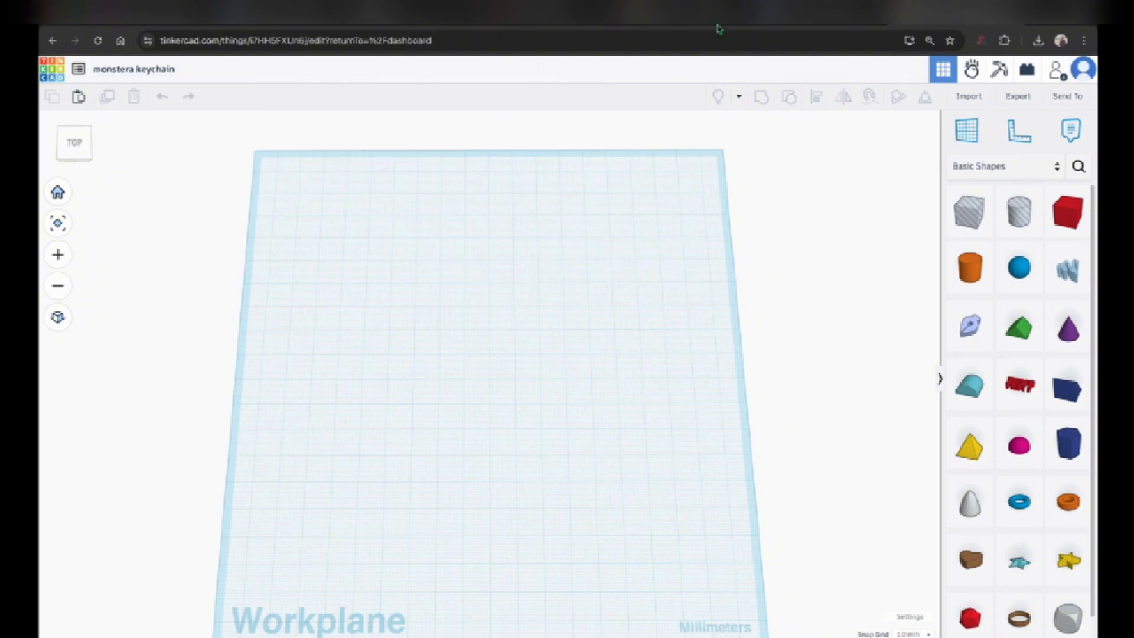
Step: Import monstera-leaf-svgrepo-com.svg from Downloads at 10% scale, centred on the artboard
left_click(974, 101)
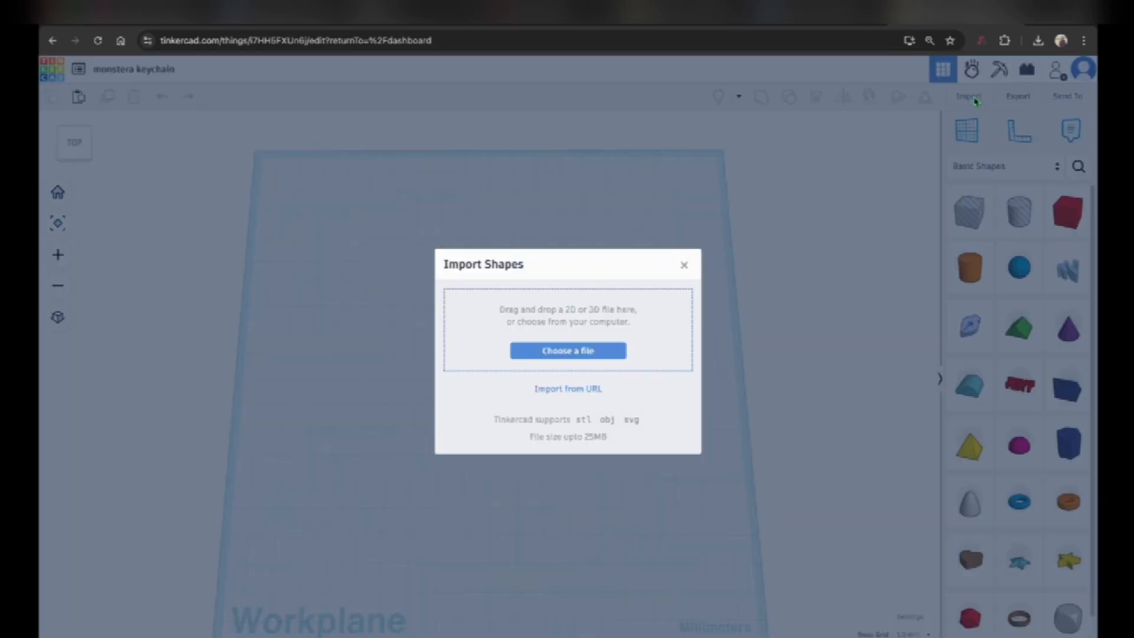
left_click(583, 351)
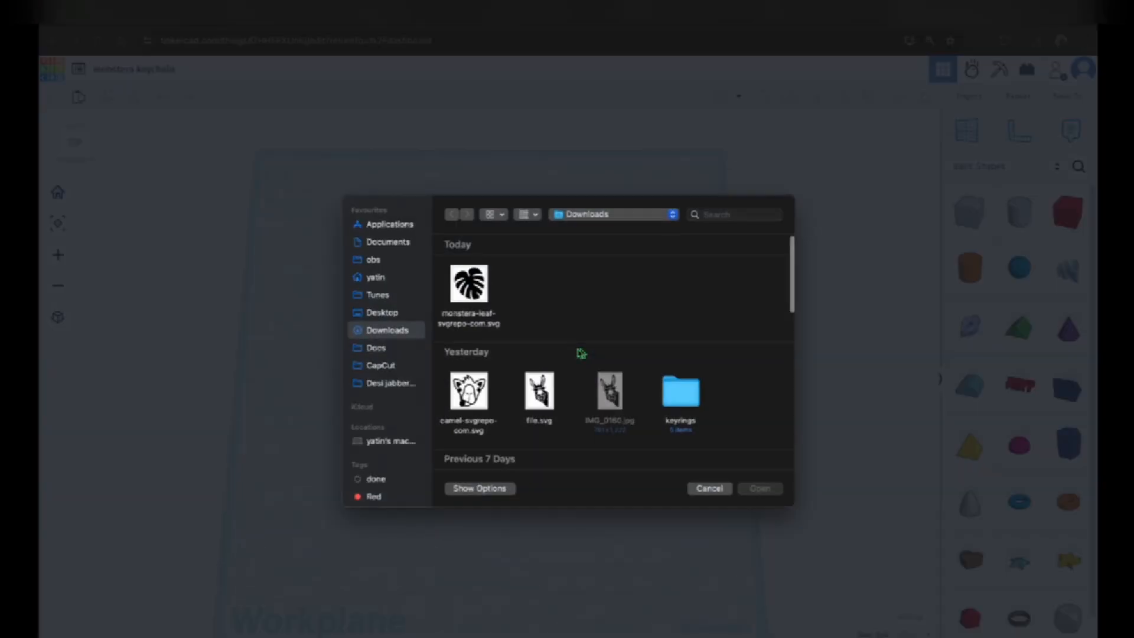
double_click(473, 292)
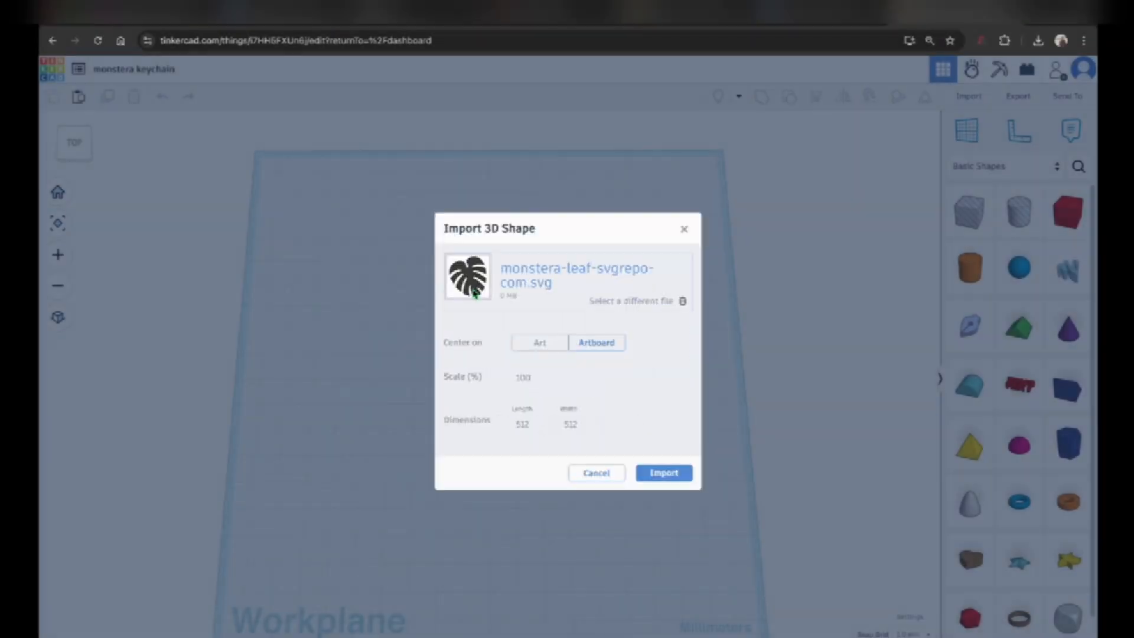
left_click(550, 378)
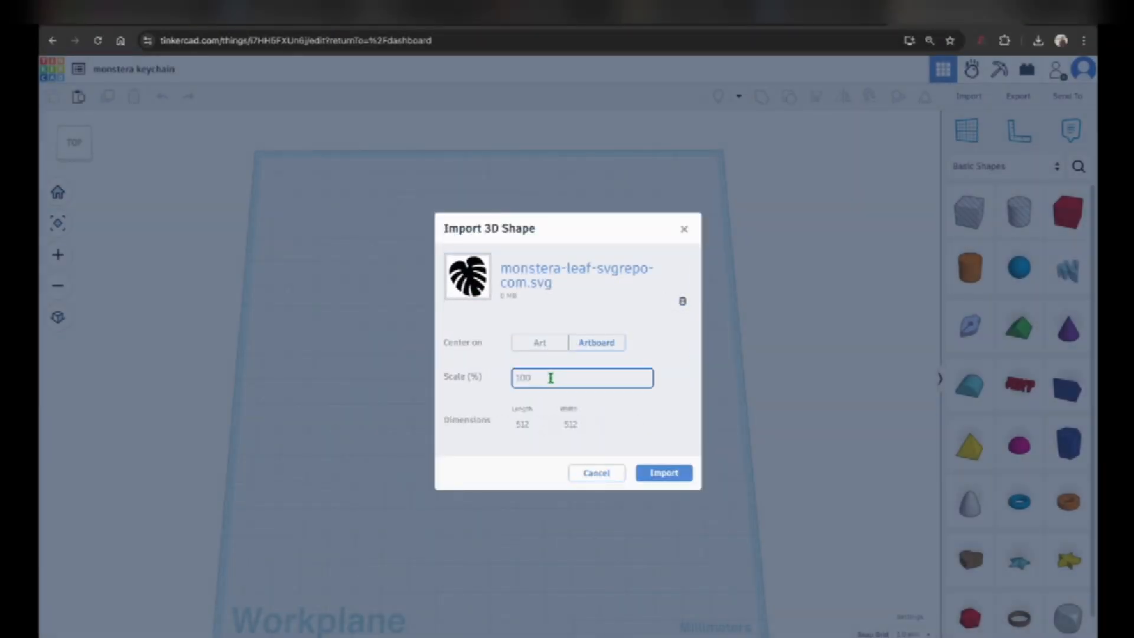
type("10")
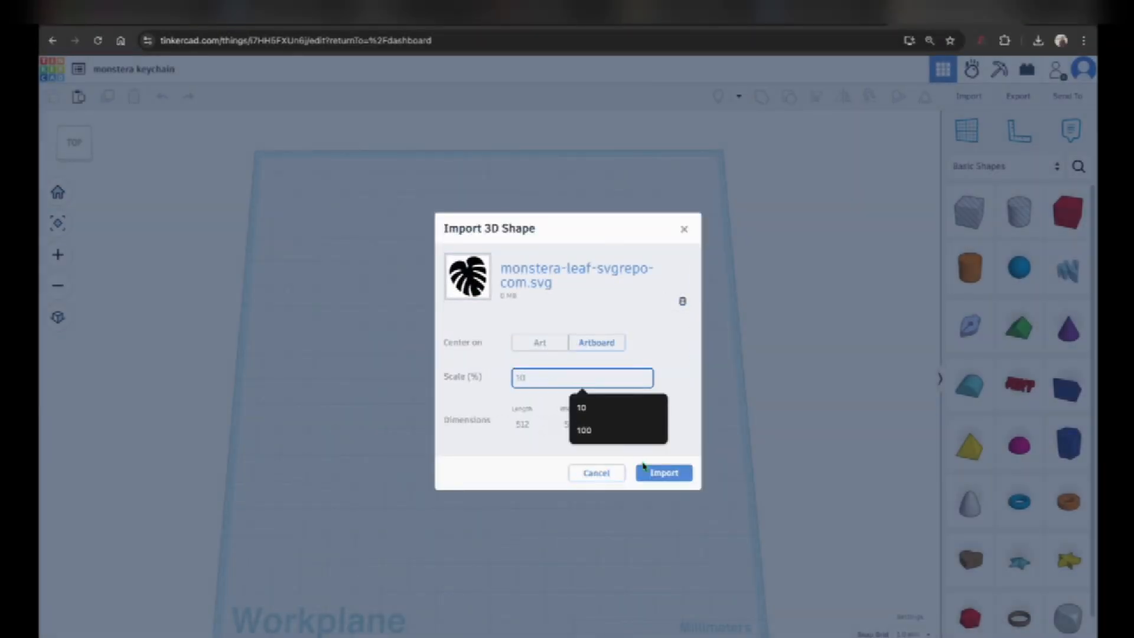
left_click(664, 476)
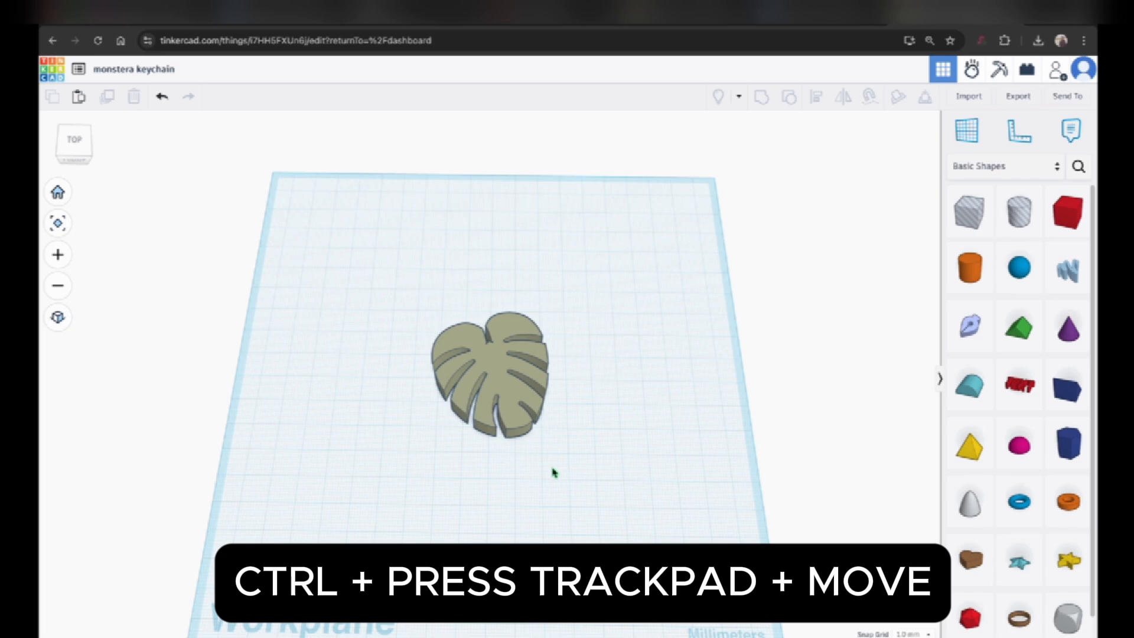
Step: Scale the imported monstera leaf proportionally to a length of 30 mm
left_click_drag(553, 468, 447, 530, "ctrl")
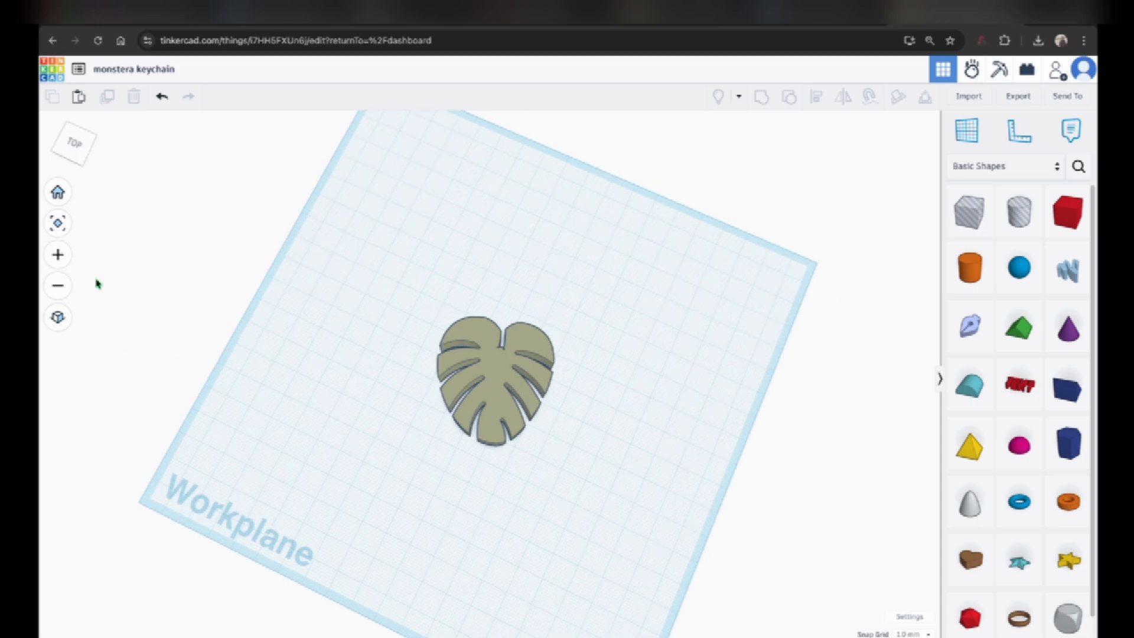
left_click(74, 147)
mouse_move(75, 153)
left_mouse_down()
mouse_move(52, 137)
mouse_move(80, 157)
mouse_move(71, 165)
mouse_move(76, 157)
left_mouse_up()
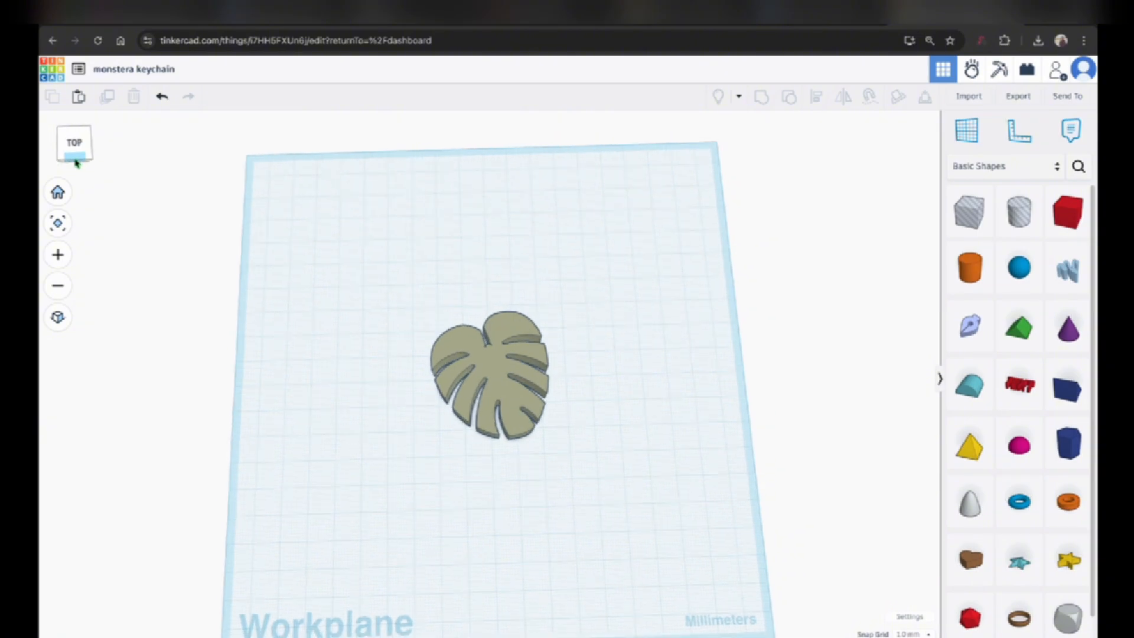
left_click(505, 379)
key("f")
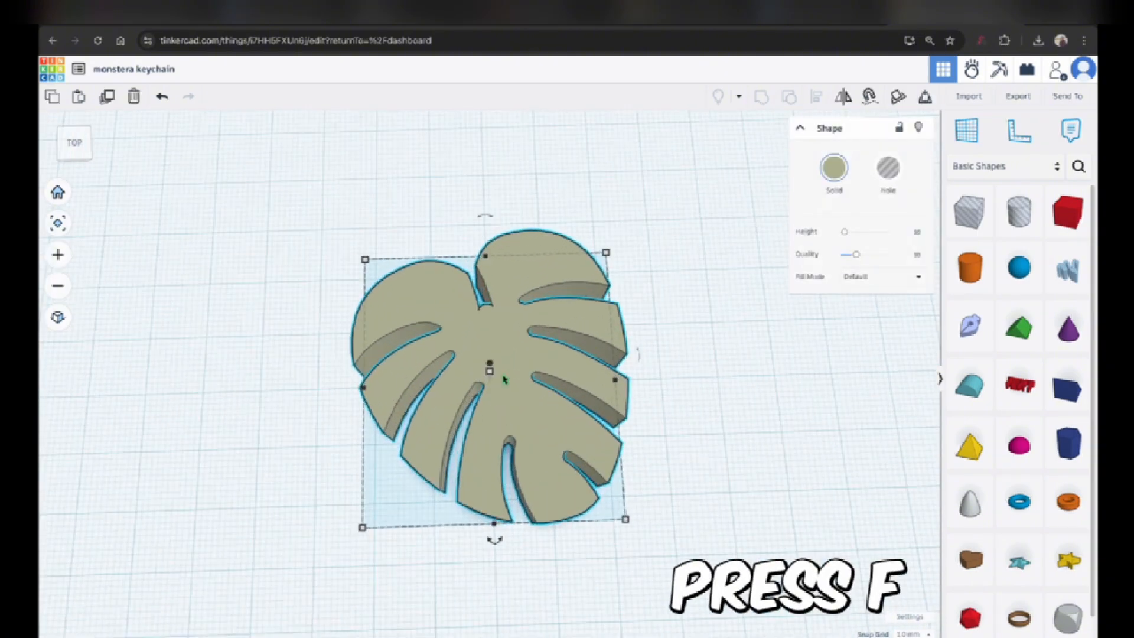
scroll(505, 379, "down", 5)
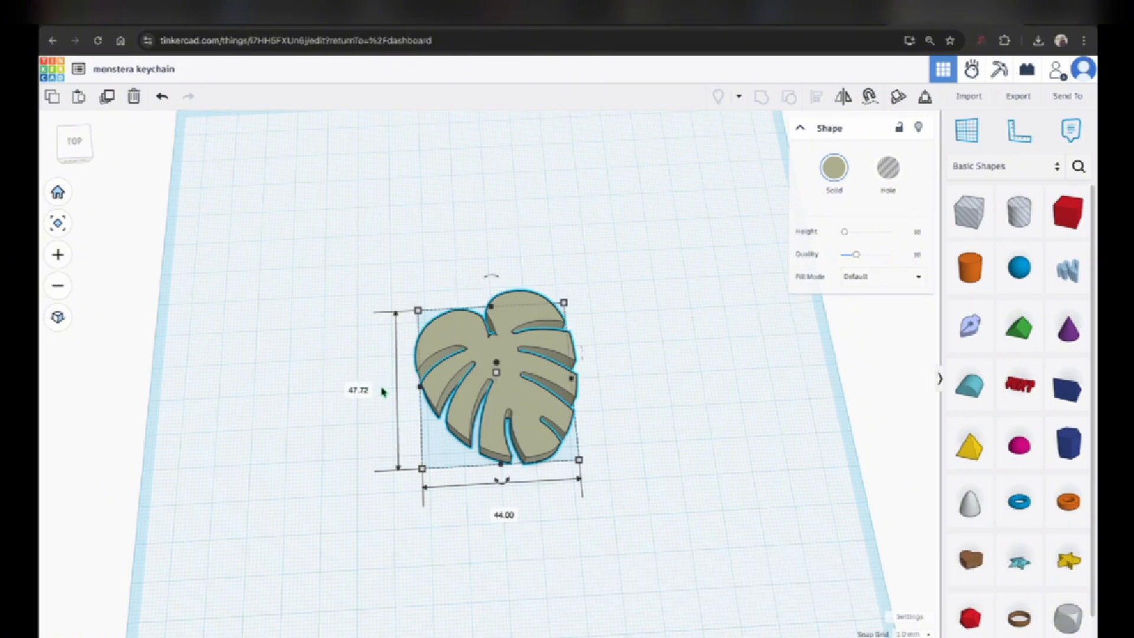
left_click(359, 392)
type("30")
key("Return")
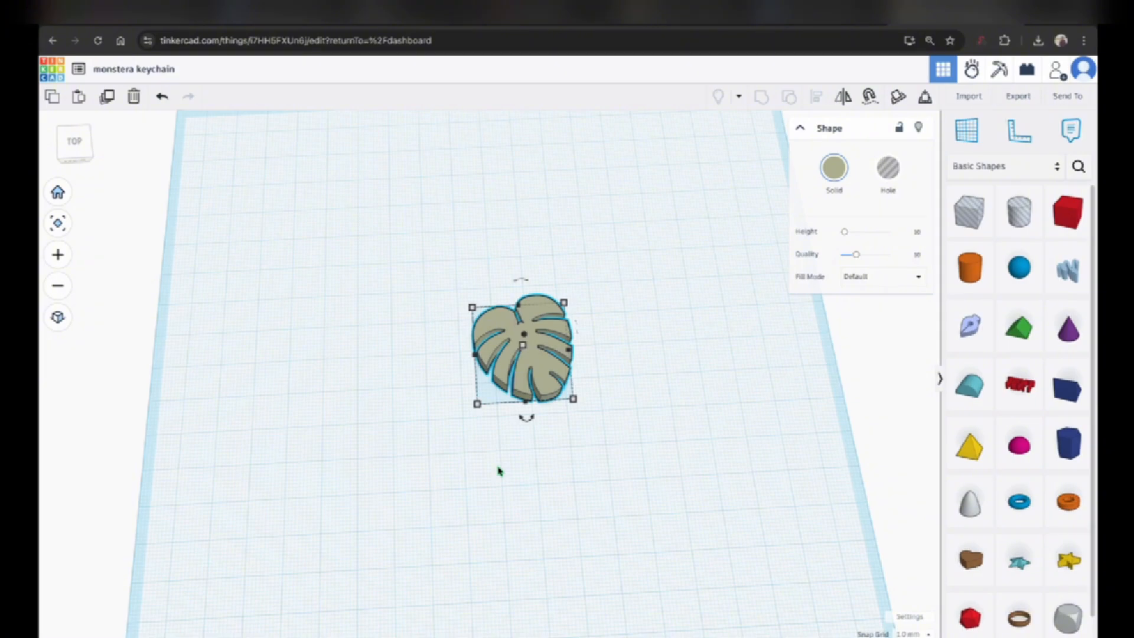
Step: Set the monstera leaf's thickness to 2 mm
mouse_move(477, 408)
left_click_drag(507, 477, 516, 353, "ctrl")
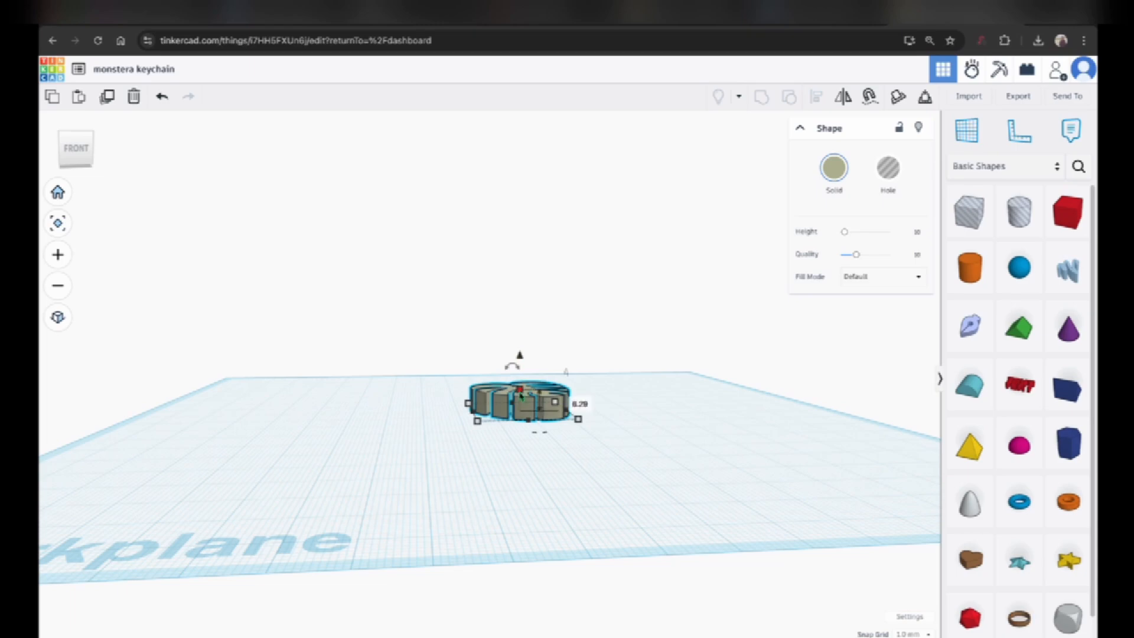
left_click(571, 401)
type("2")
key("Return")
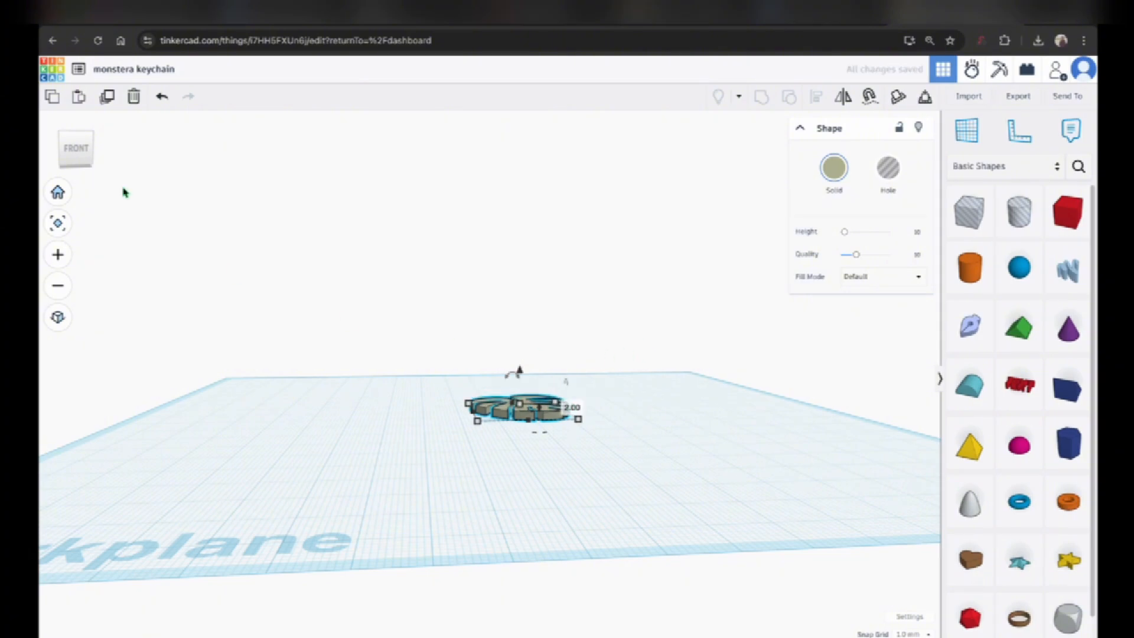
Step: Place a solid cylinder and a hole cylinder side by side on the workplane behind the leaf
left_click_drag(78, 144, 80, 171)
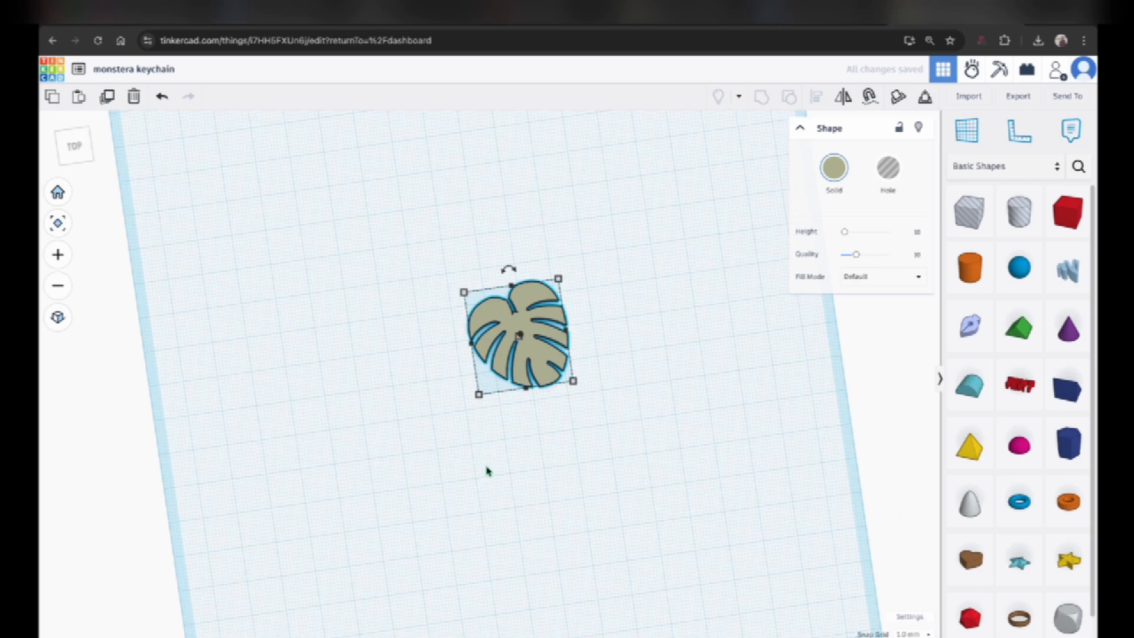
right_click_drag(495, 463, 519, 372)
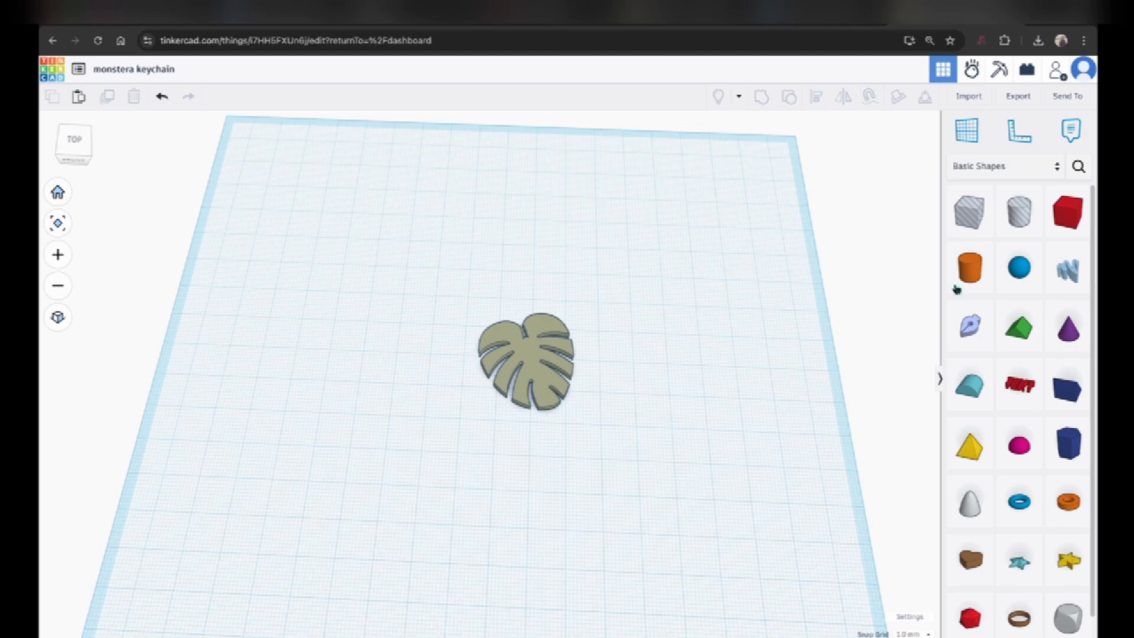
left_click_drag(975, 271, 331, 254)
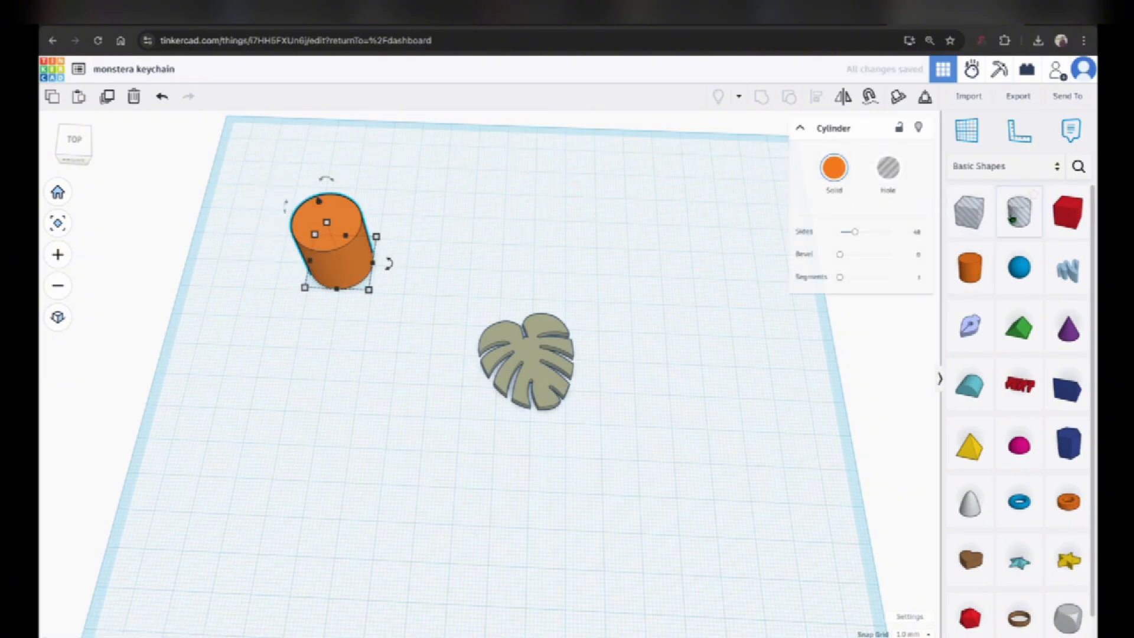
left_click_drag(1019, 213, 437, 263)
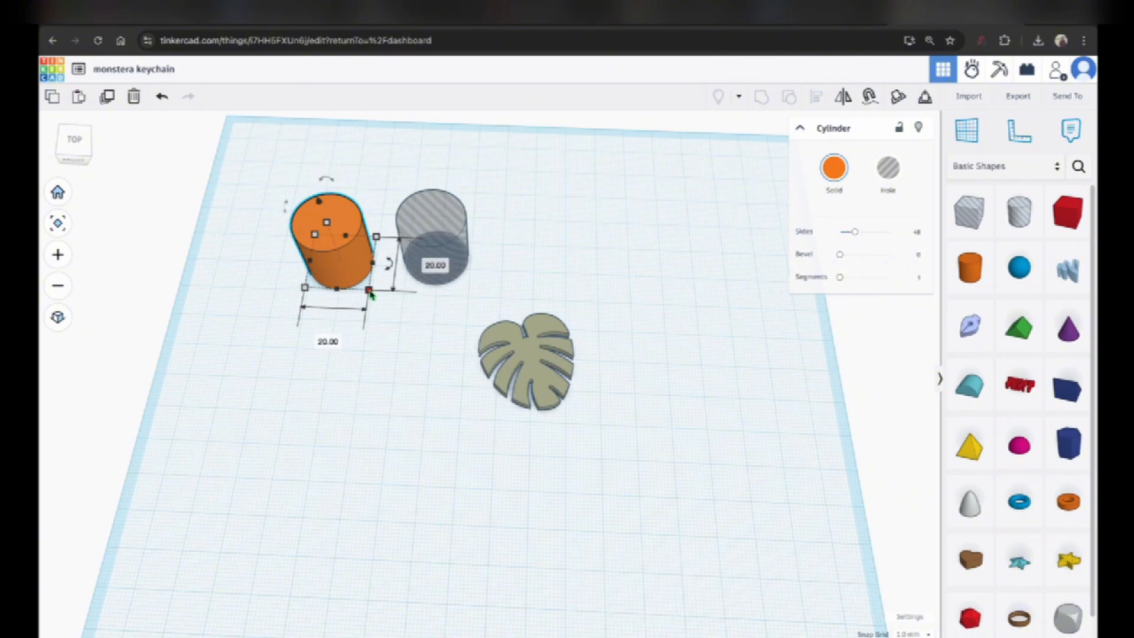
Step: Scale the solid orange cylinder proportionally to a 6 mm diameter
left_click(328, 342)
type("6")
key("Return")
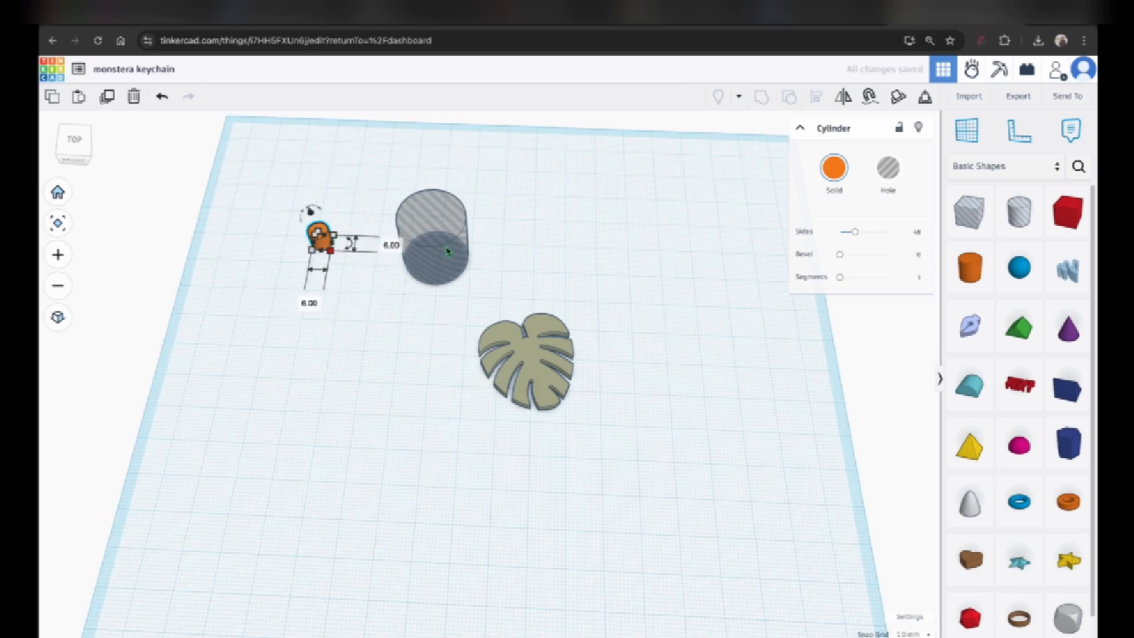
Step: Scale the hole cylinder proportionally to a 3 mm diameter
left_click(448, 251)
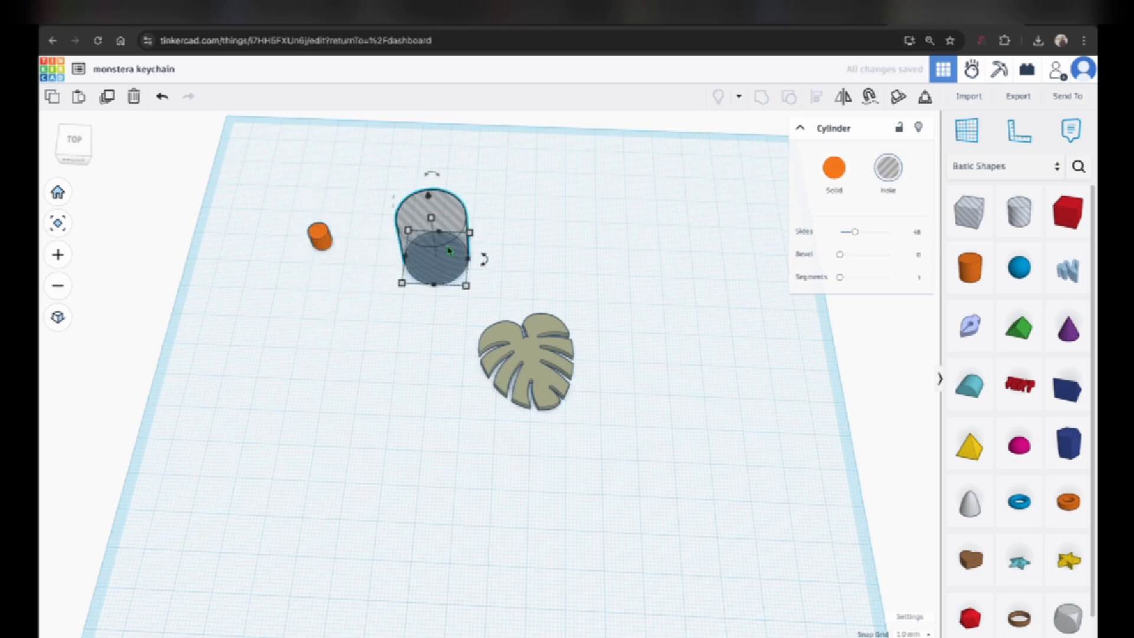
mouse_move(401, 283)
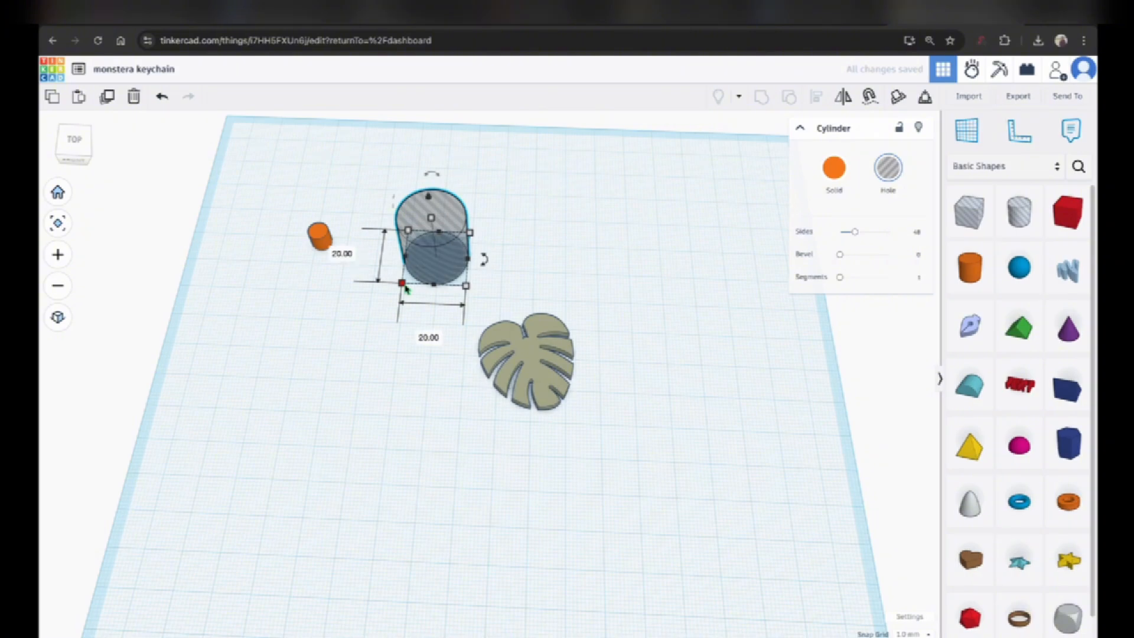
left_click(429, 339)
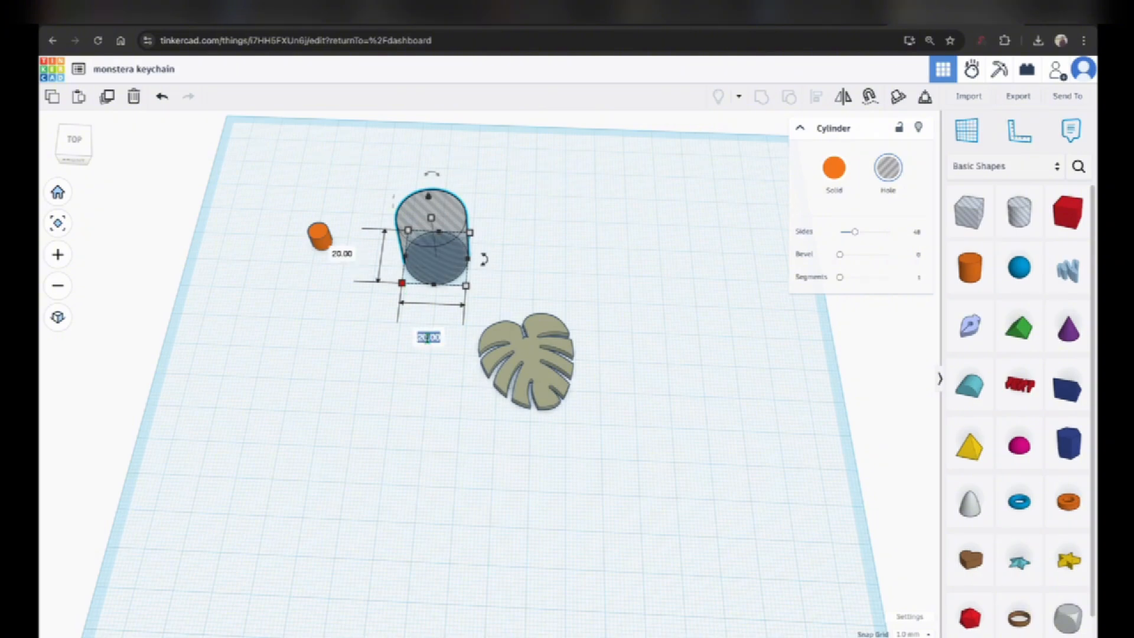
type("3")
key("Return")
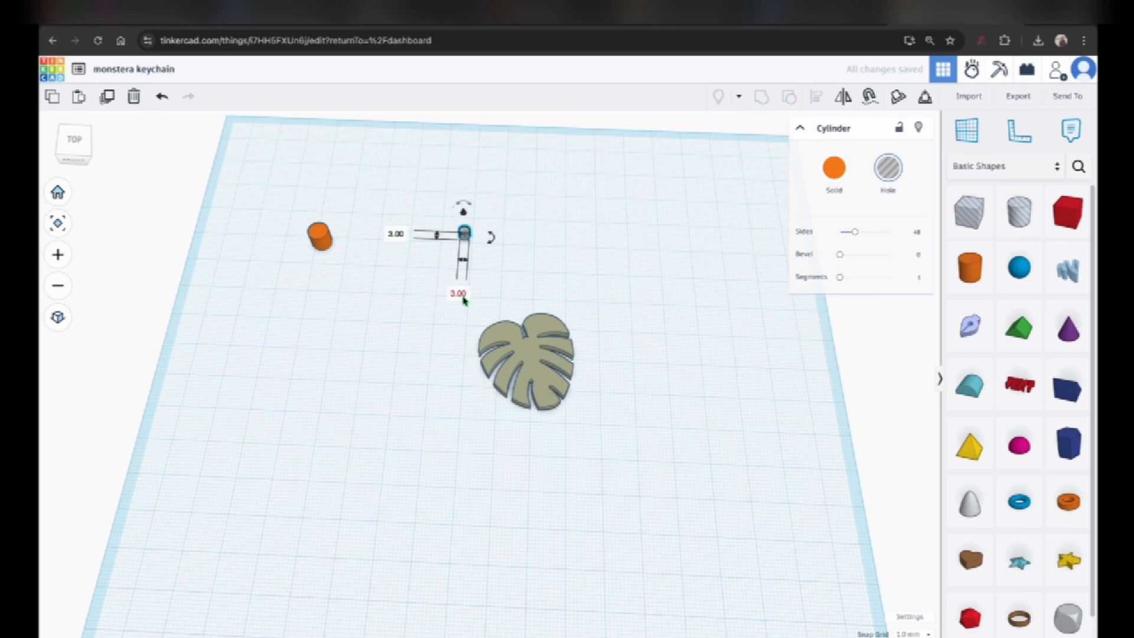
Step: Move the small hole cylinder across the workplane until it sits close beside the orange cylinder
key("shift+Left")
key("shift+Left")
key("shift+Left")
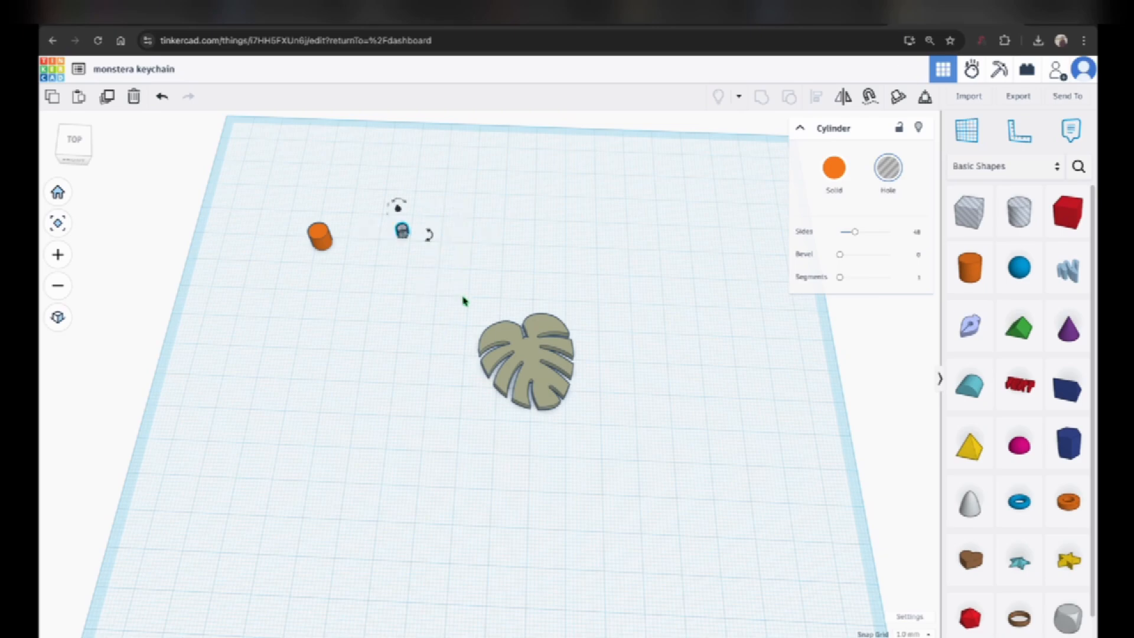
key("shift+Left")
key("shift+Right")
key("shift+Down")
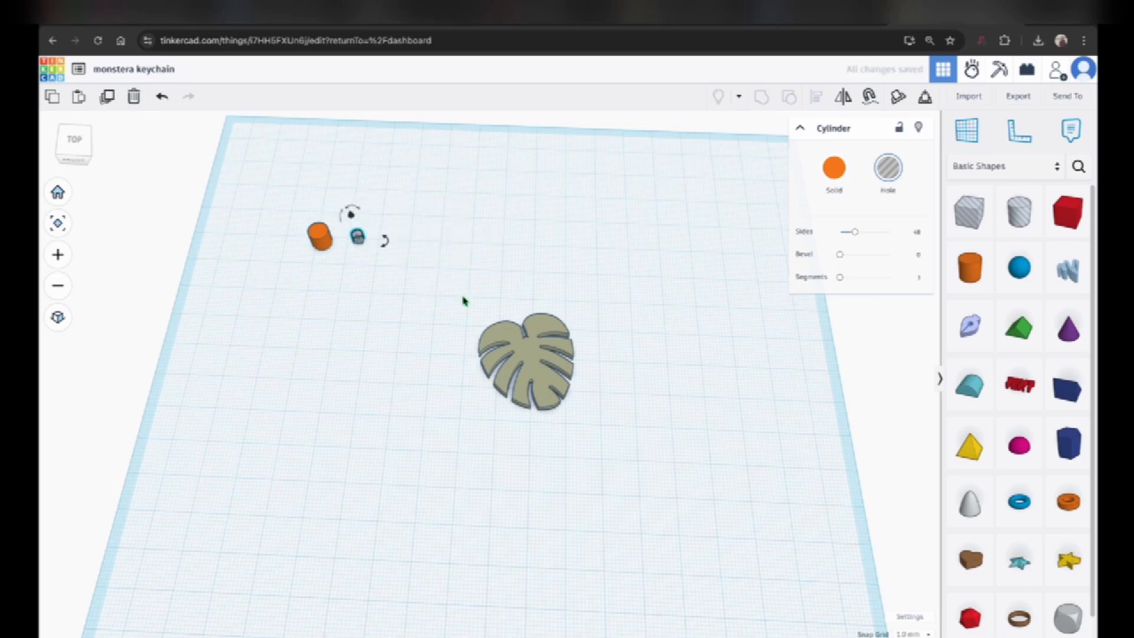
Step: Set the solid orange cylinder's height to 2 mm
key("f")
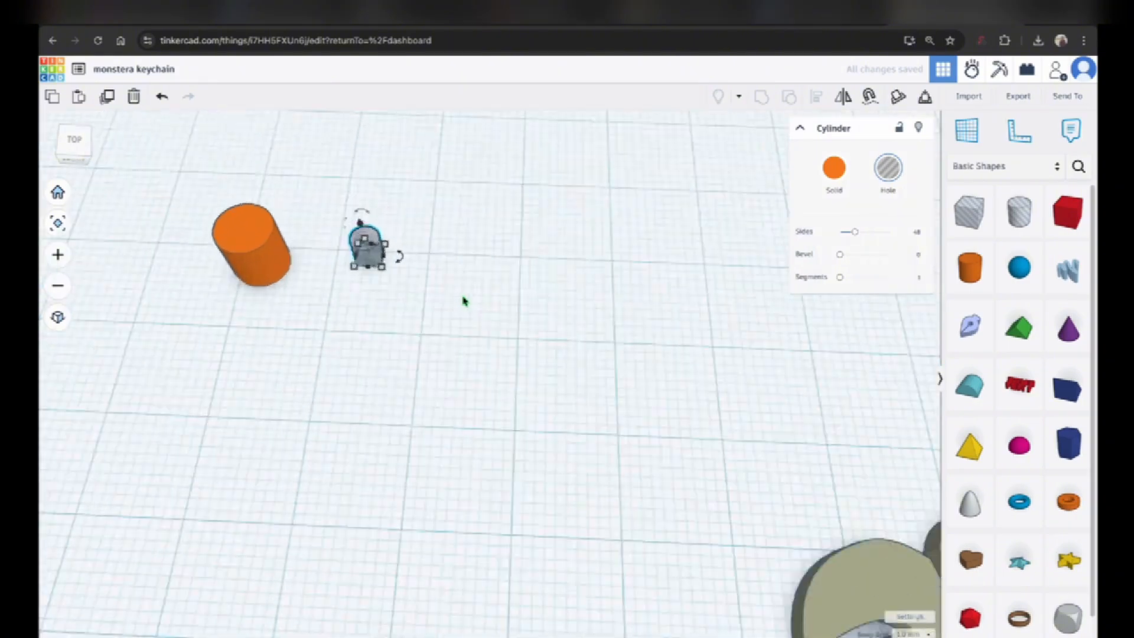
scroll(464, 299, "down", 5)
scroll(466, 300, "up", 8)
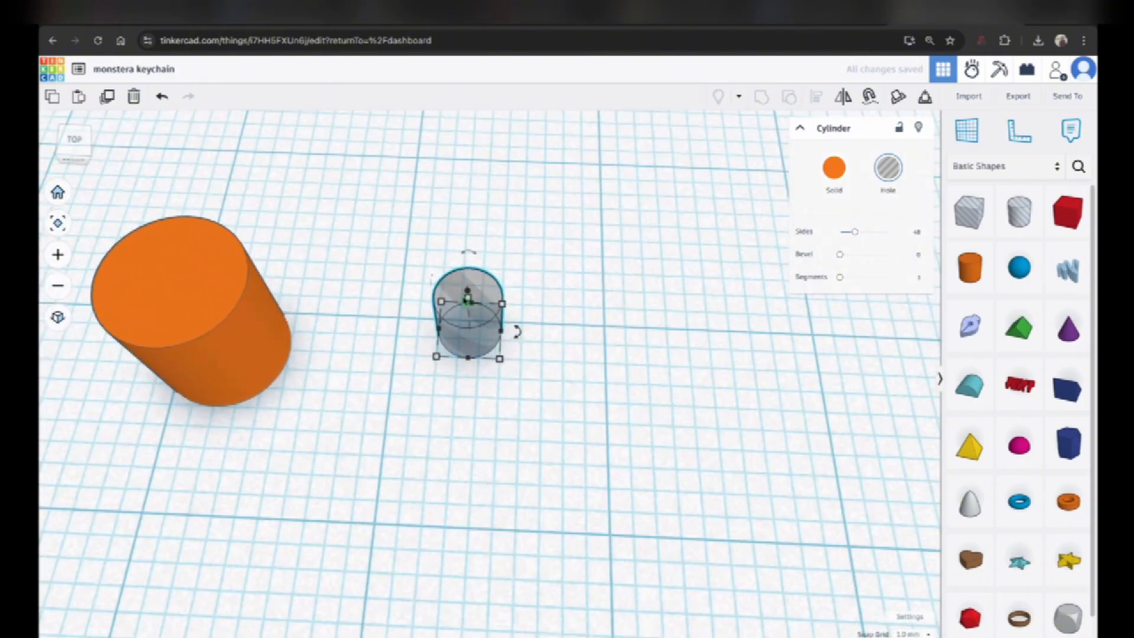
left_click(90, 152)
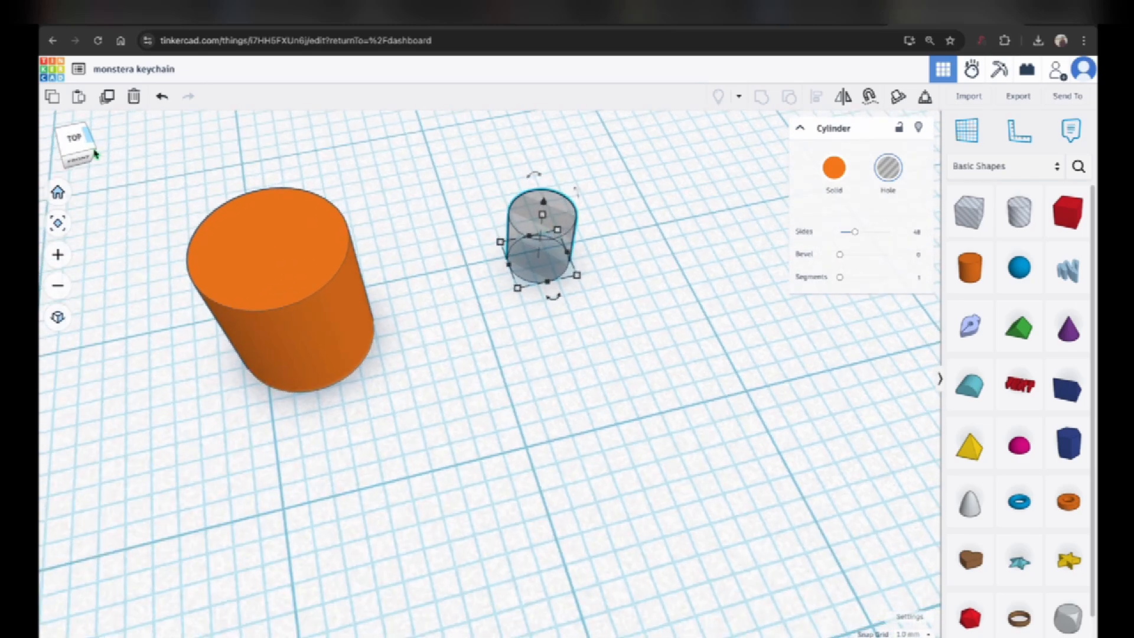
right_click_drag(283, 287, 239, 378)
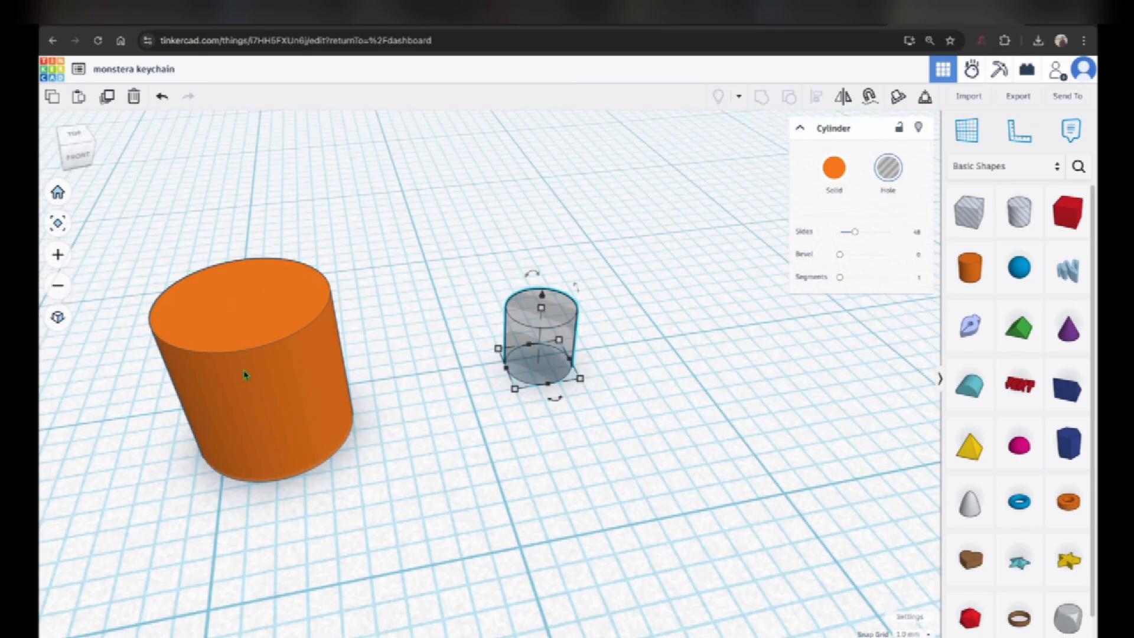
left_click(245, 375)
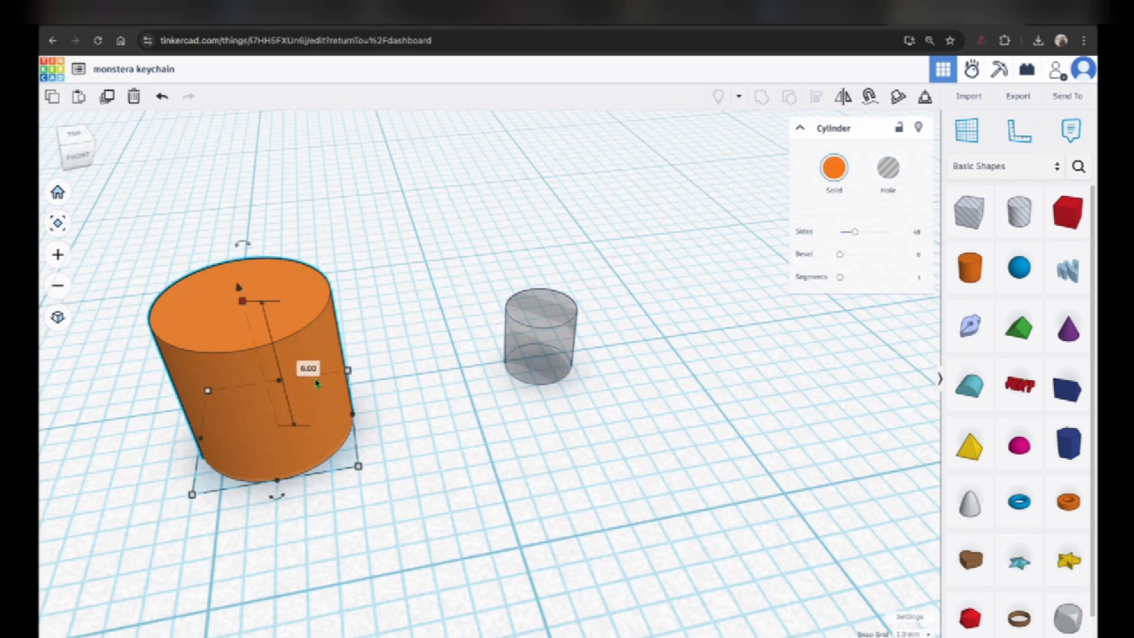
left_click(309, 369)
type("2")
key("Return")
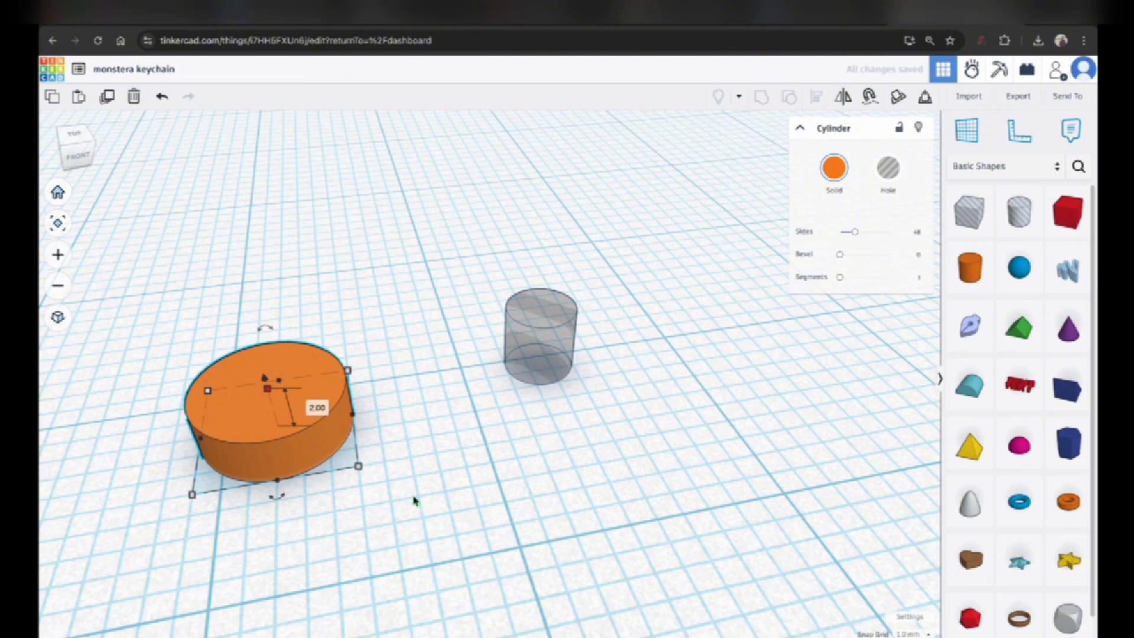
Step: Set the hole cylinder's height to 6 mm
left_click(547, 358)
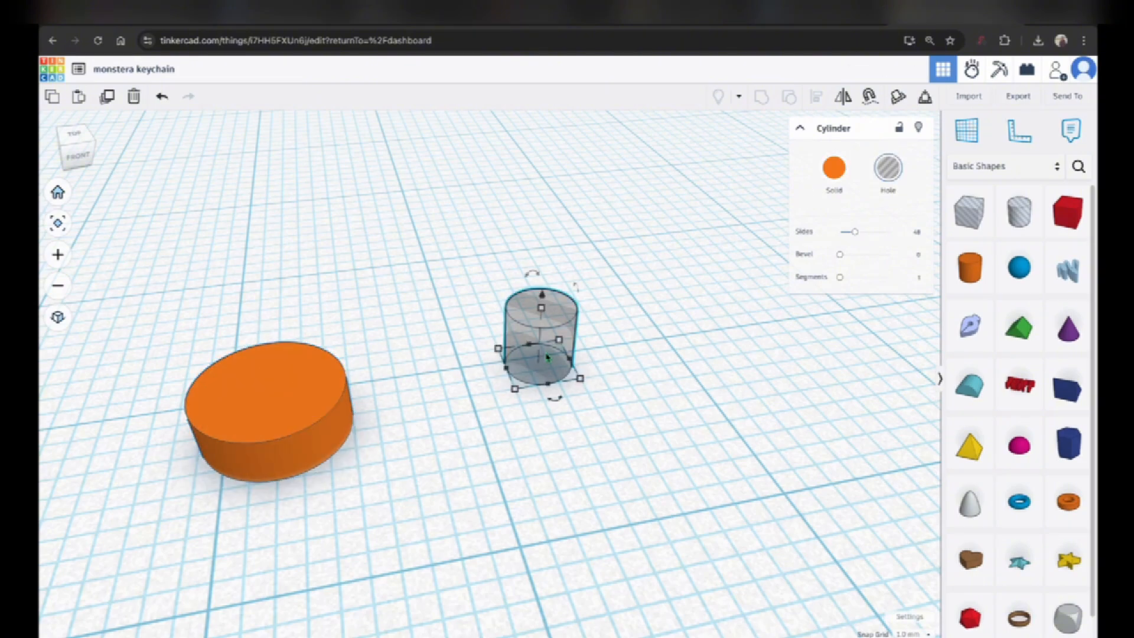
left_click(584, 336)
type("6")
key("Return")
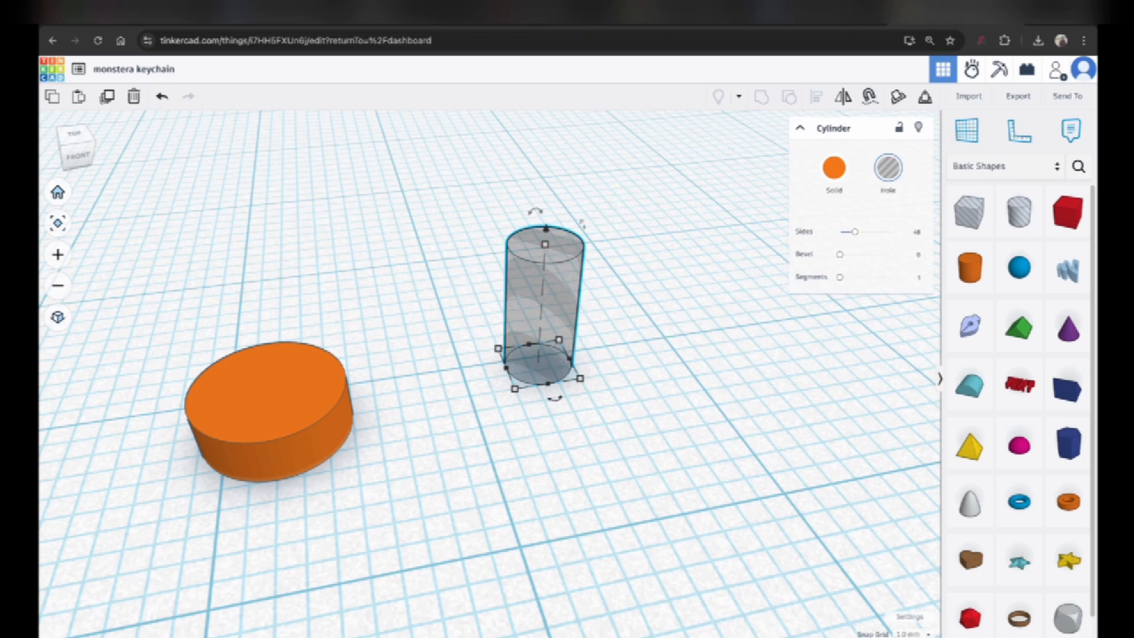
Step: Align the solid and hole cylinders on their centers along both horizontal axes so they are concentric
left_click(85, 141)
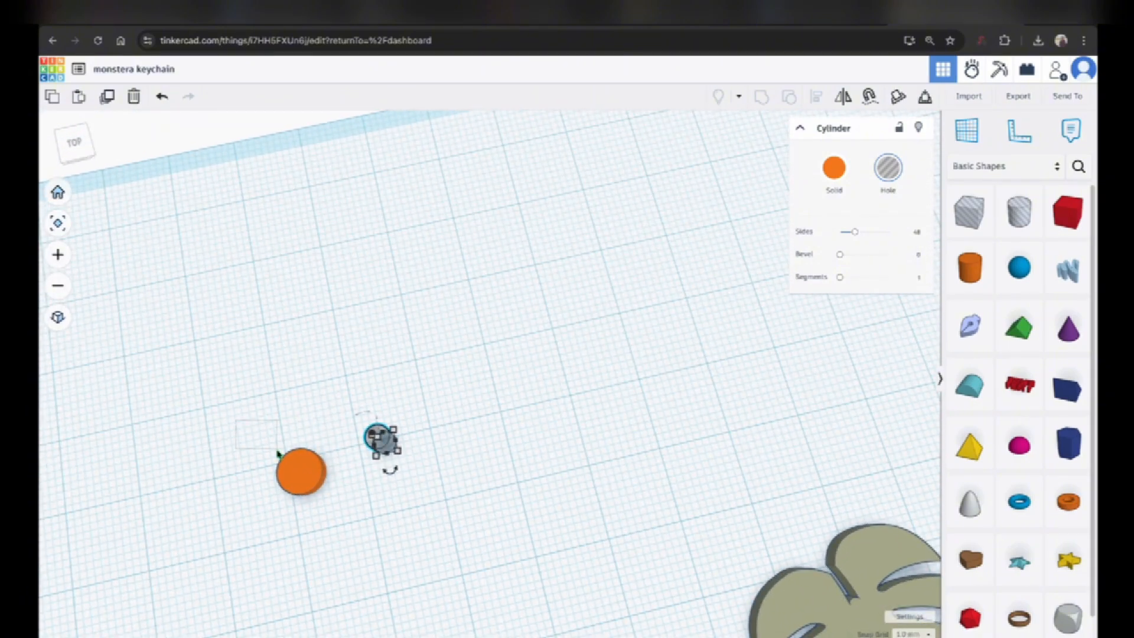
left_click_drag(236, 421, 417, 494)
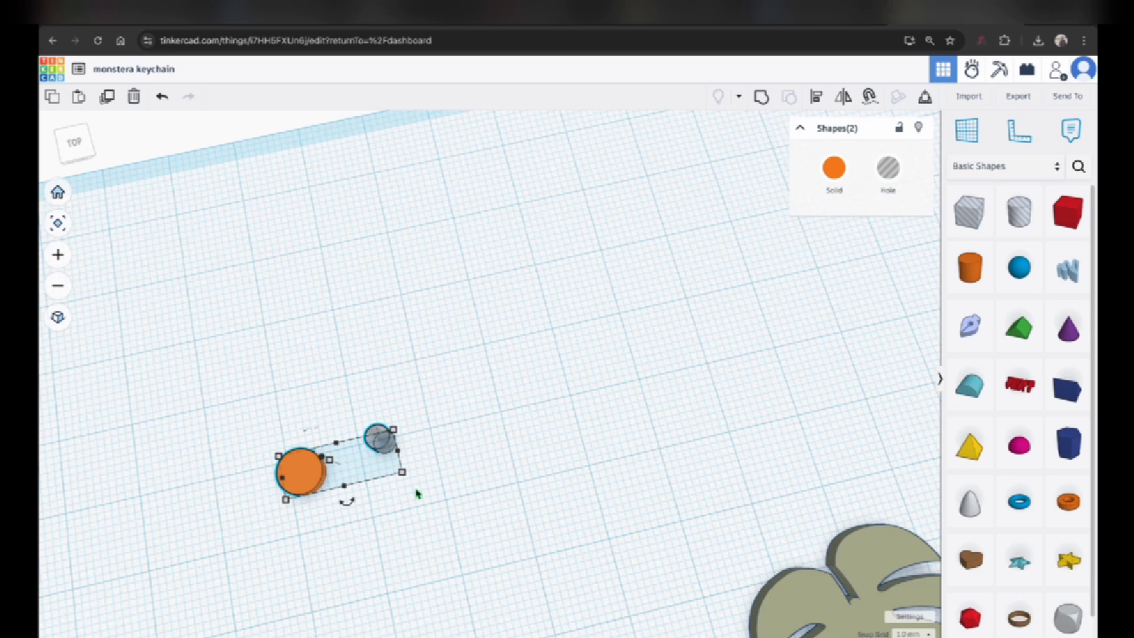
key("l")
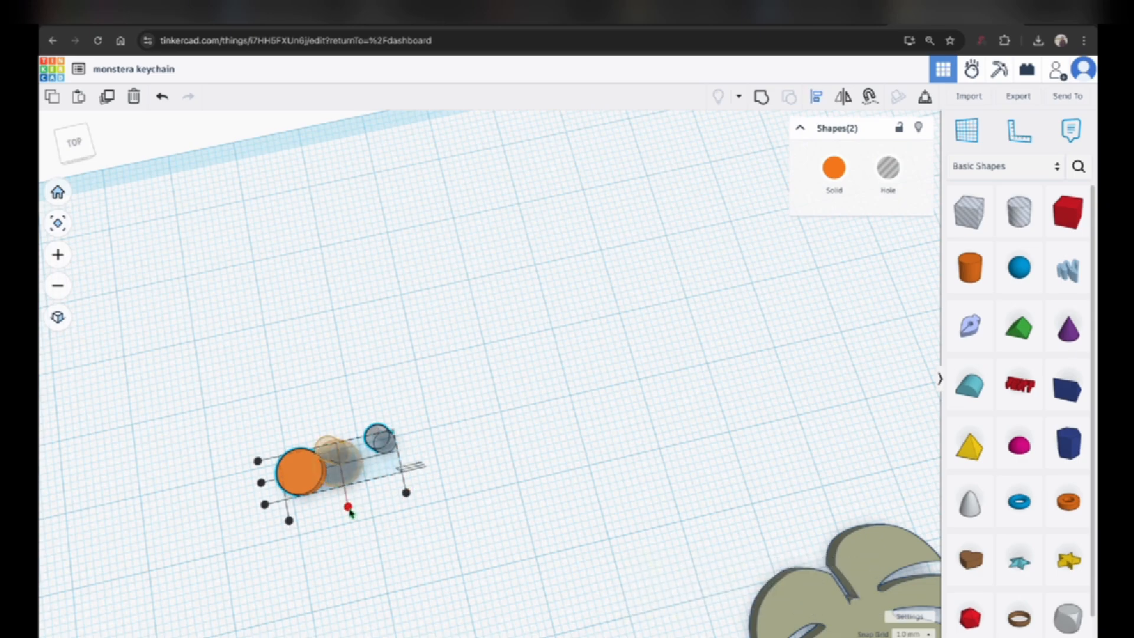
left_click(348, 506)
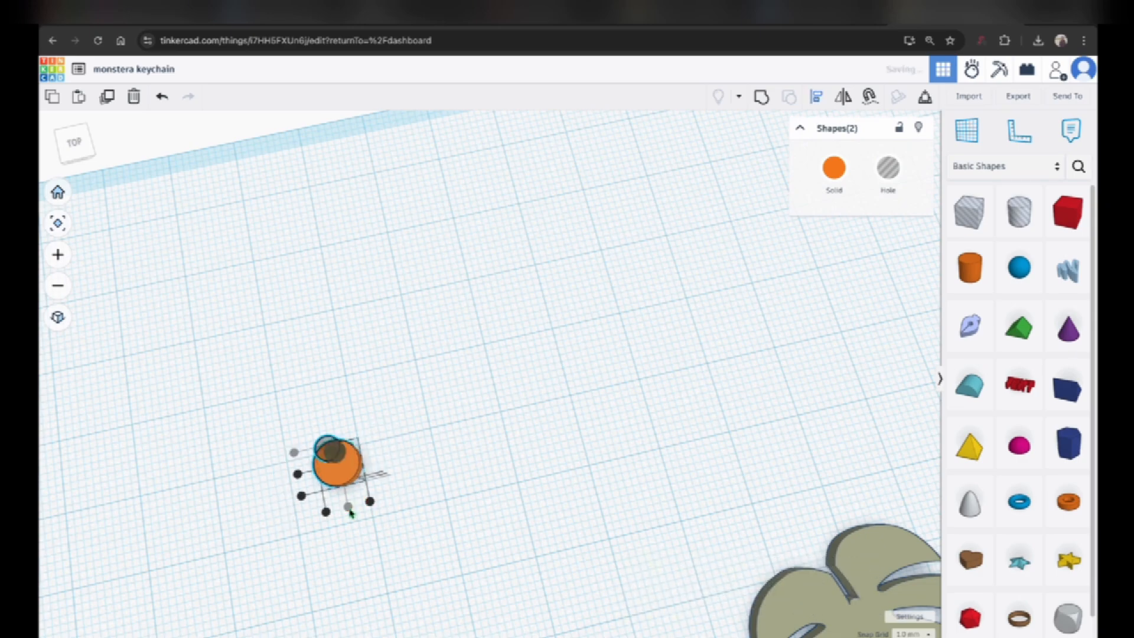
left_click(297, 474)
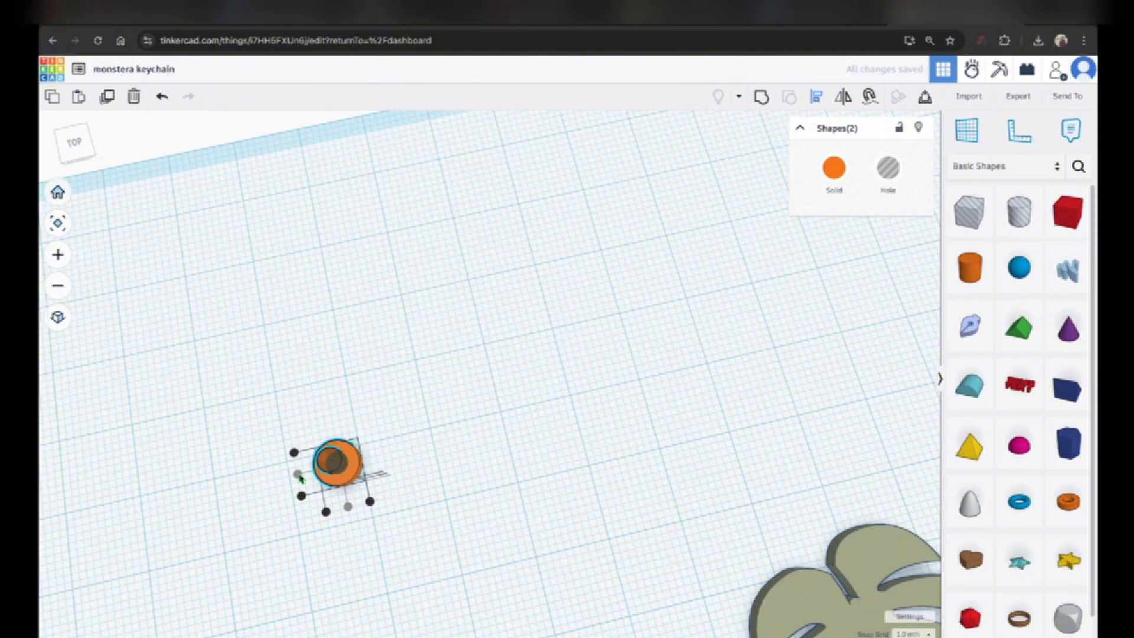
right_click_drag(289, 542, 342, 444)
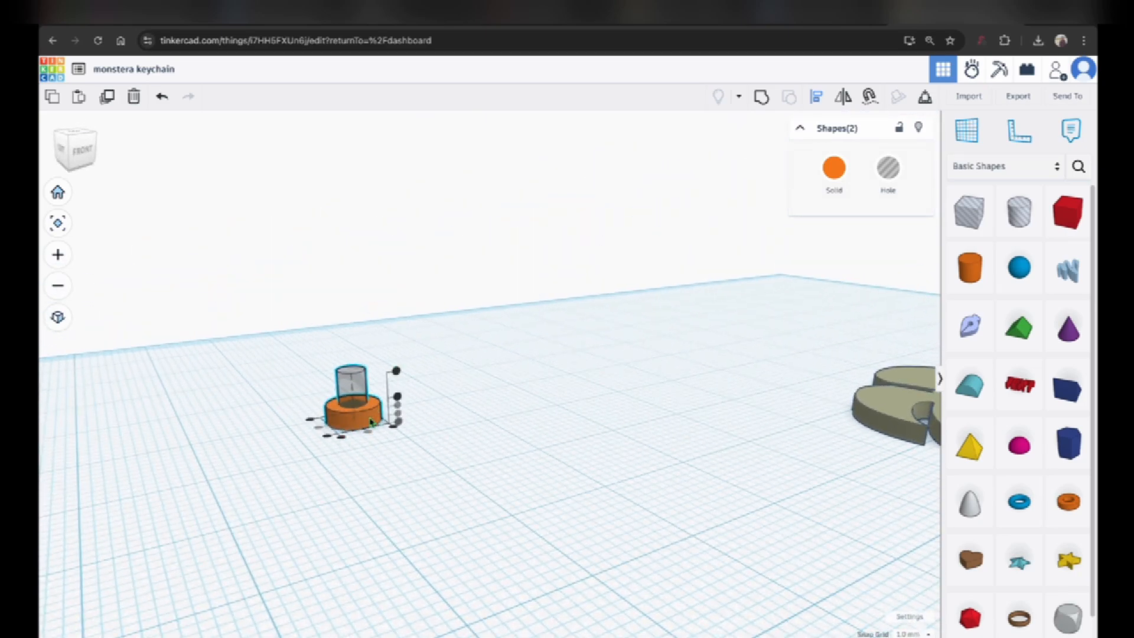
right_click_drag(374, 445, 326, 560)
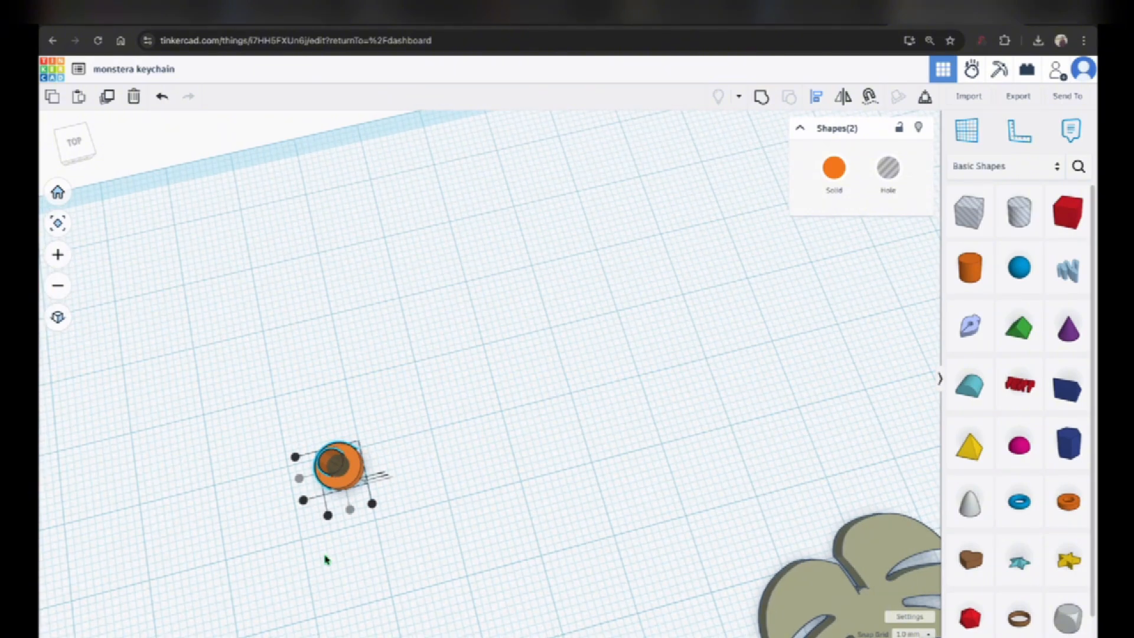
left_click(273, 363)
left_click(329, 444)
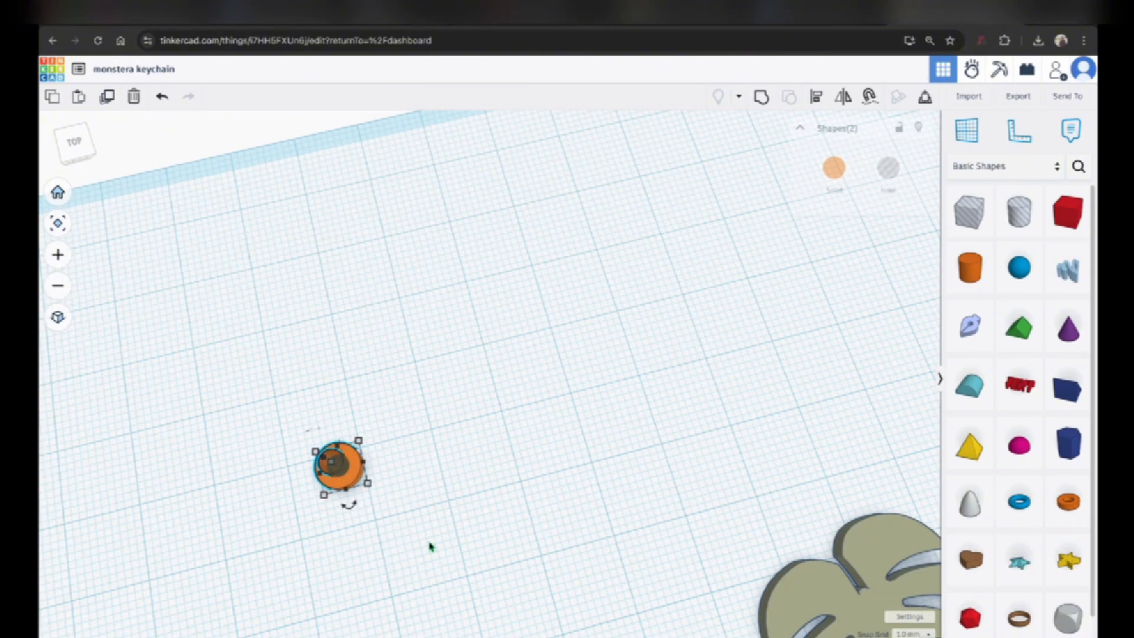
Step: Move the aligned cylinder pair together so it overlaps the outer edge of the monstera leaf's left upper lobe
key("shift+Right")
key("shift+Right")
key("shift+Right")
key("shift+Right")
key("shift+Right")
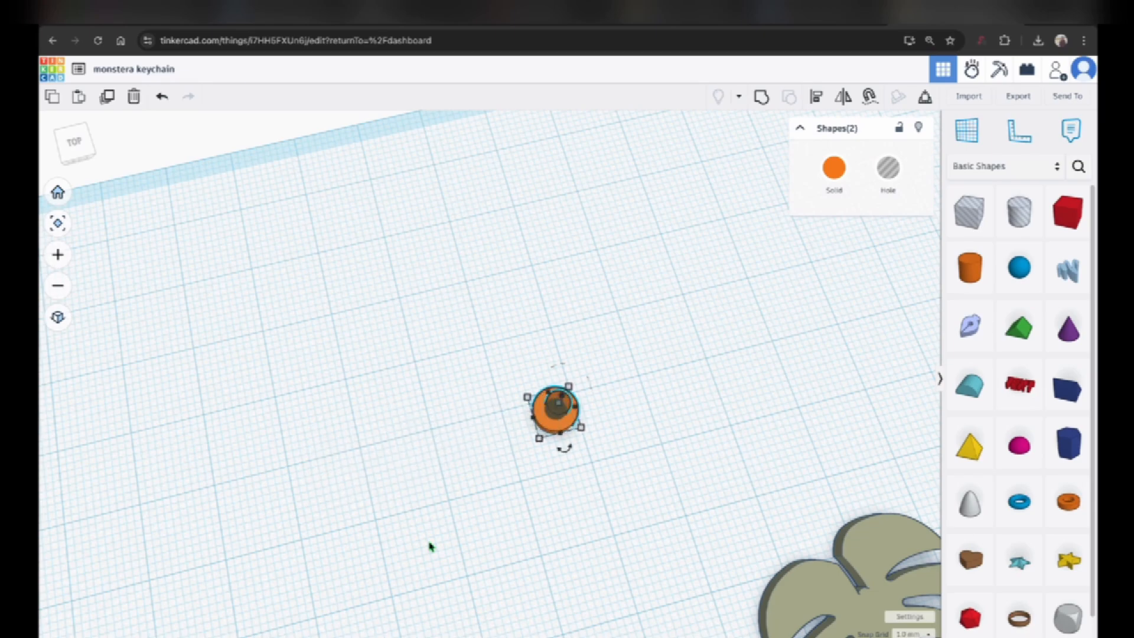
key("shift+Down")
key("shift+Down")
key("shift+Down")
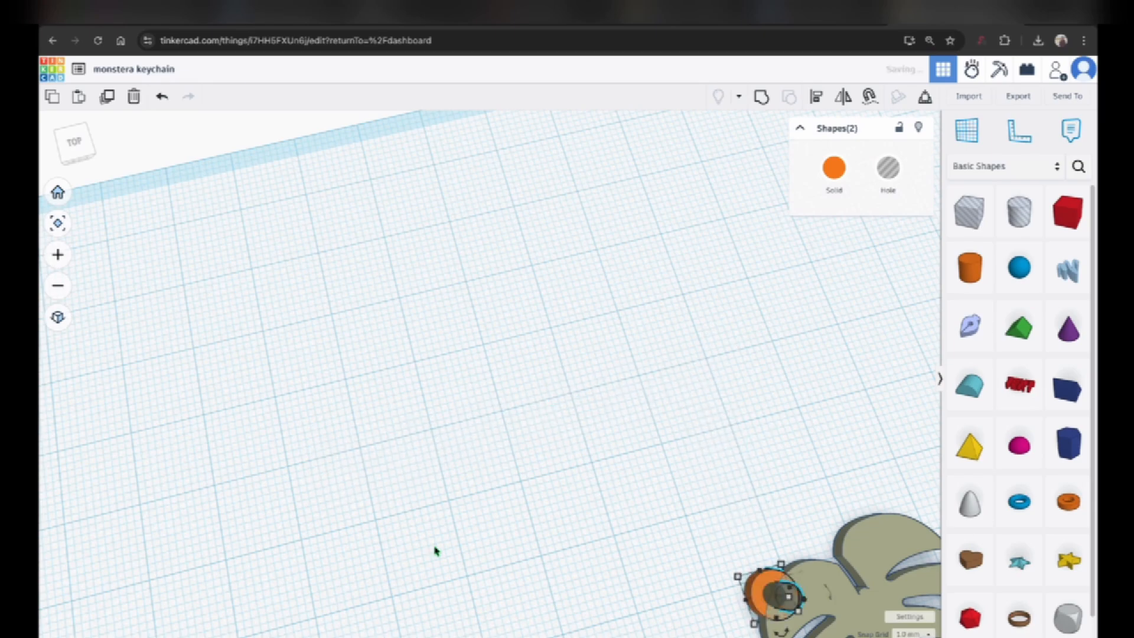
Step: Examine from near and far how the cylinder pair overlaps the edge of the monstera leaf
scroll(435, 549, "down", 5)
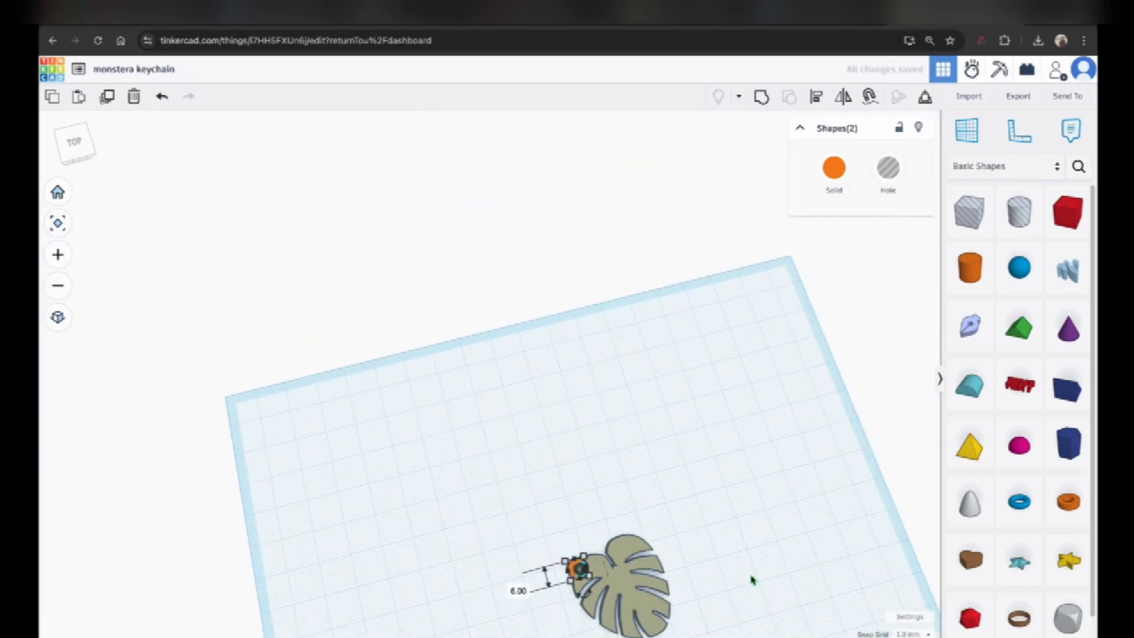
scroll(752, 580, "down", 2)
scroll(702, 636, "up", 5)
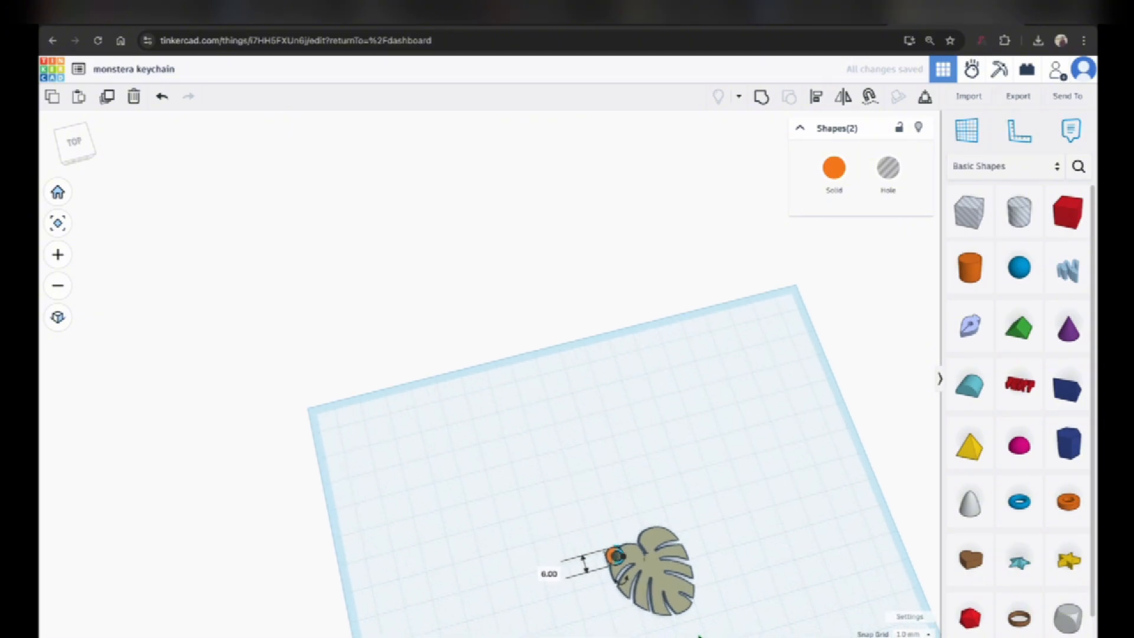
scroll(699, 636, "up", 5)
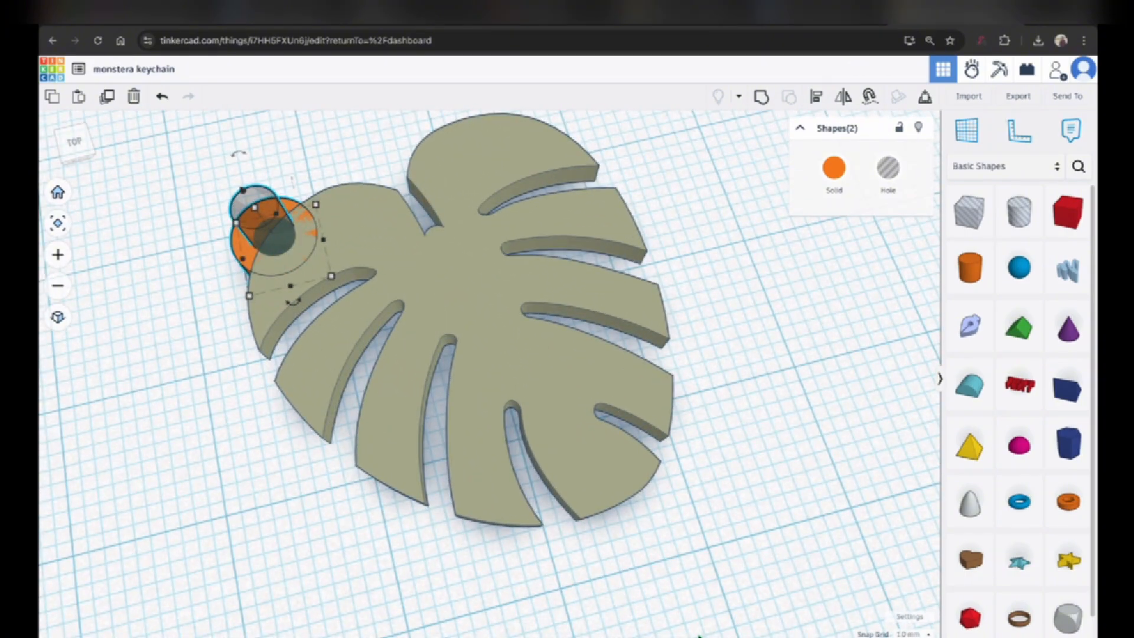
scroll(700, 636, "down", 2)
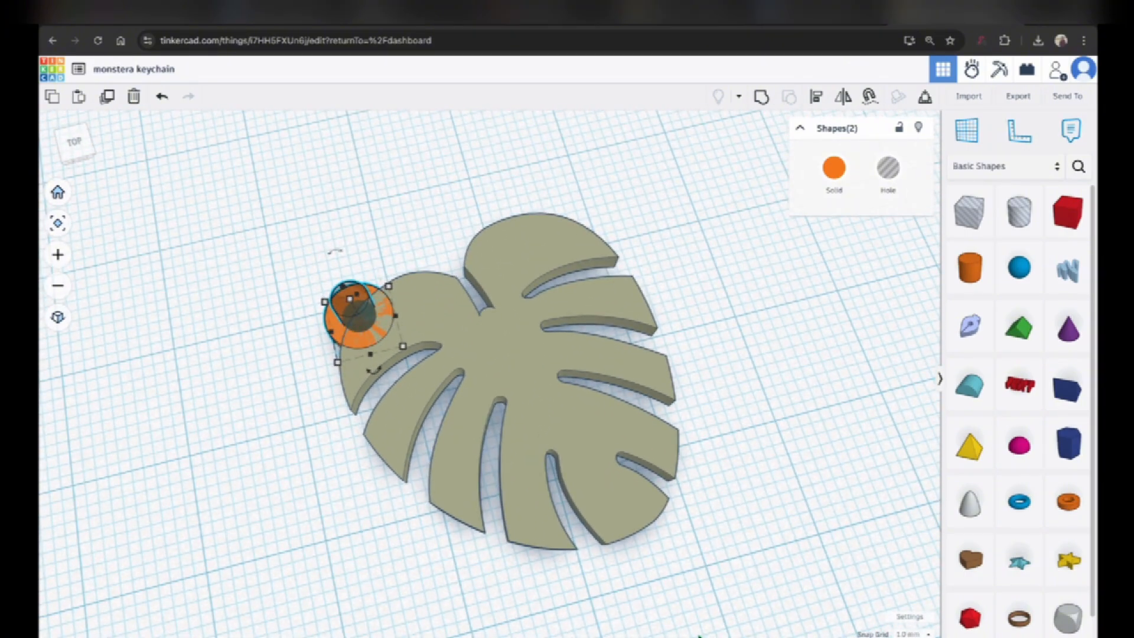
scroll(699, 636, "down", 5)
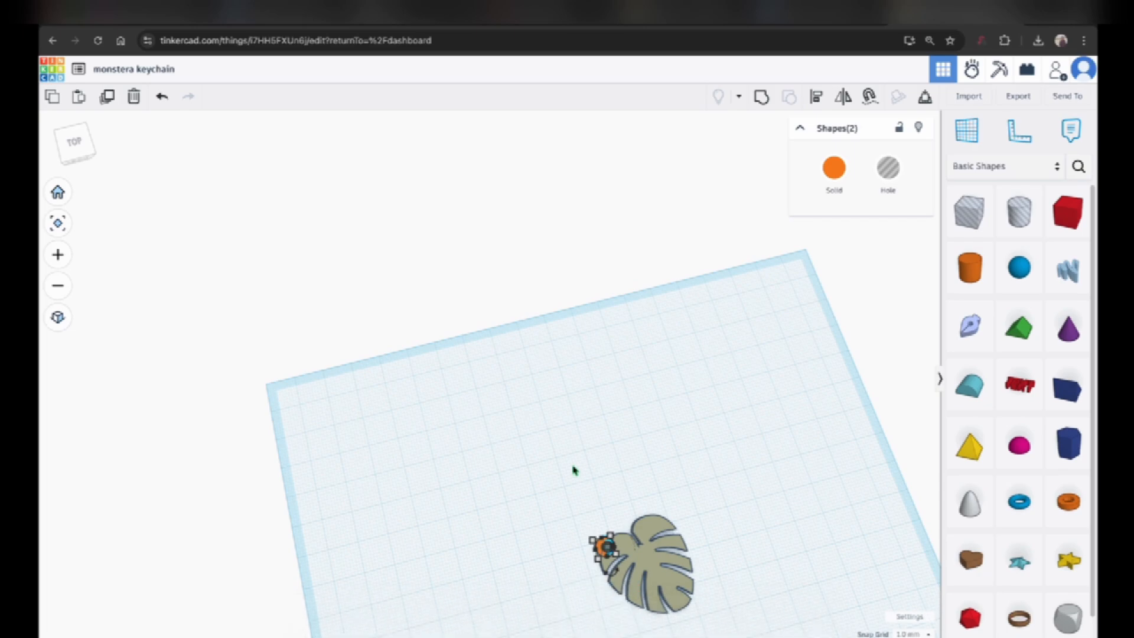
scroll(343, 432, "up", 6)
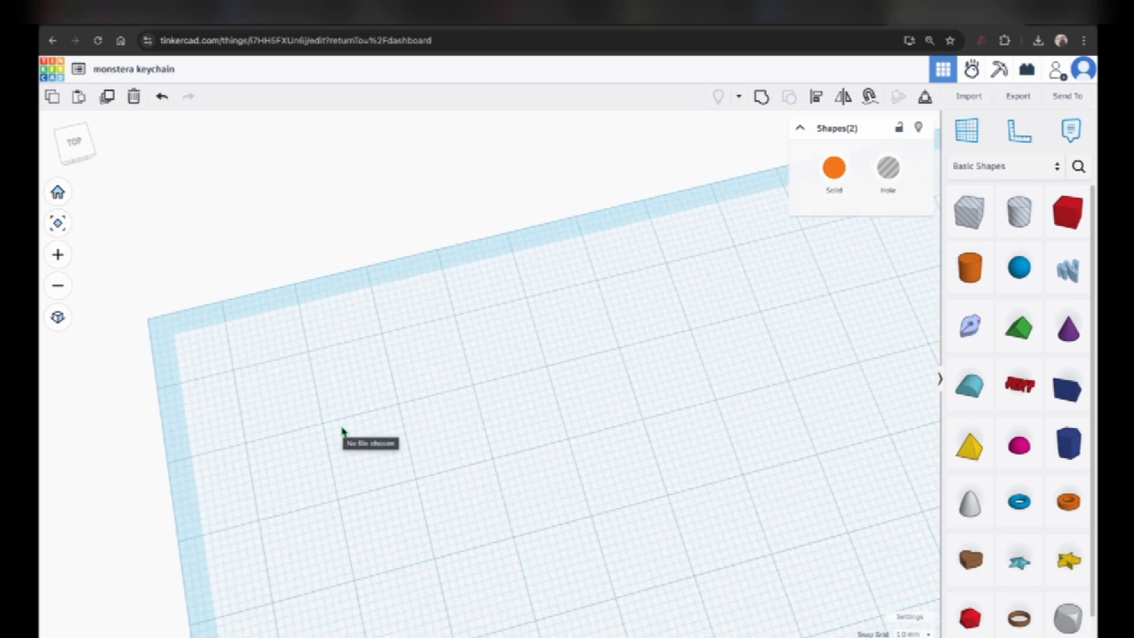
scroll(343, 433, "down", 5)
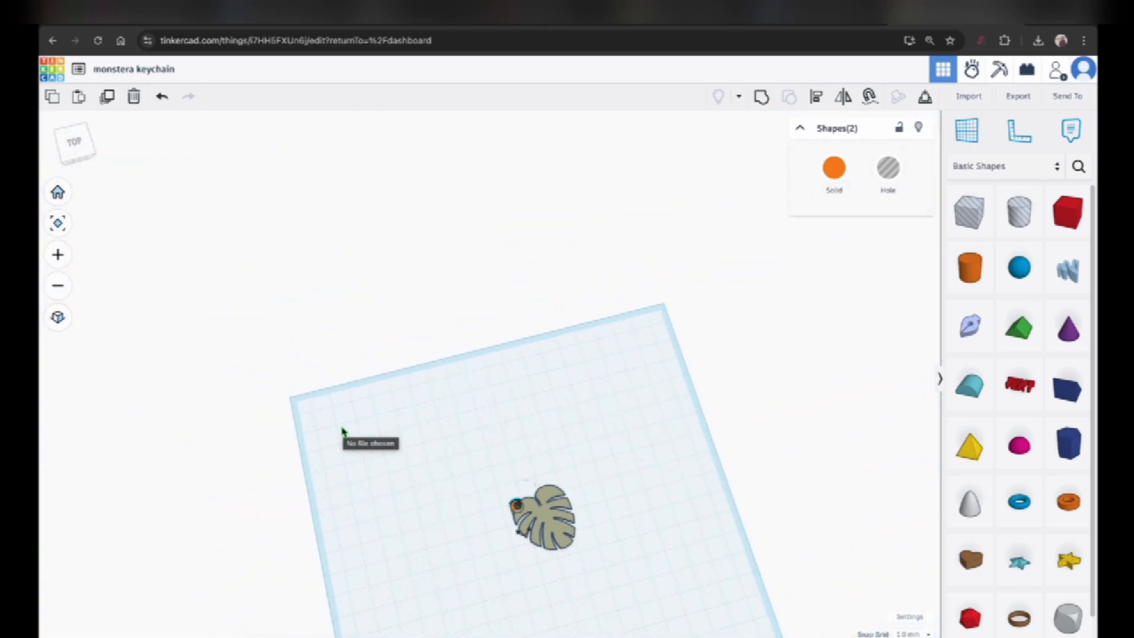
scroll(707, 587, "up", 3)
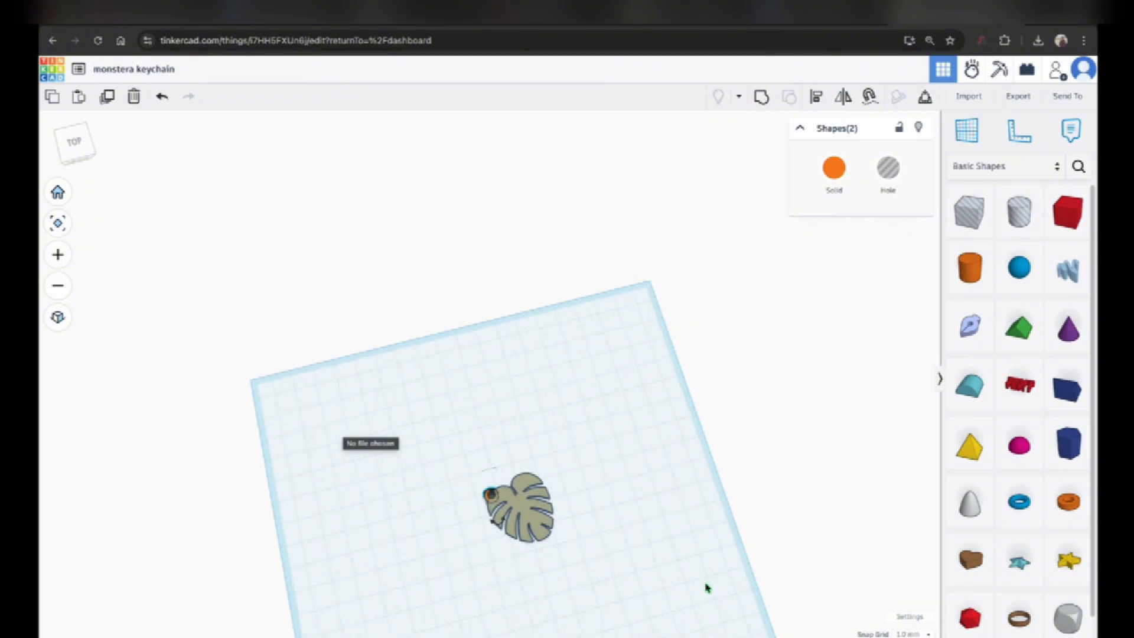
scroll(324, 608, "up", 3)
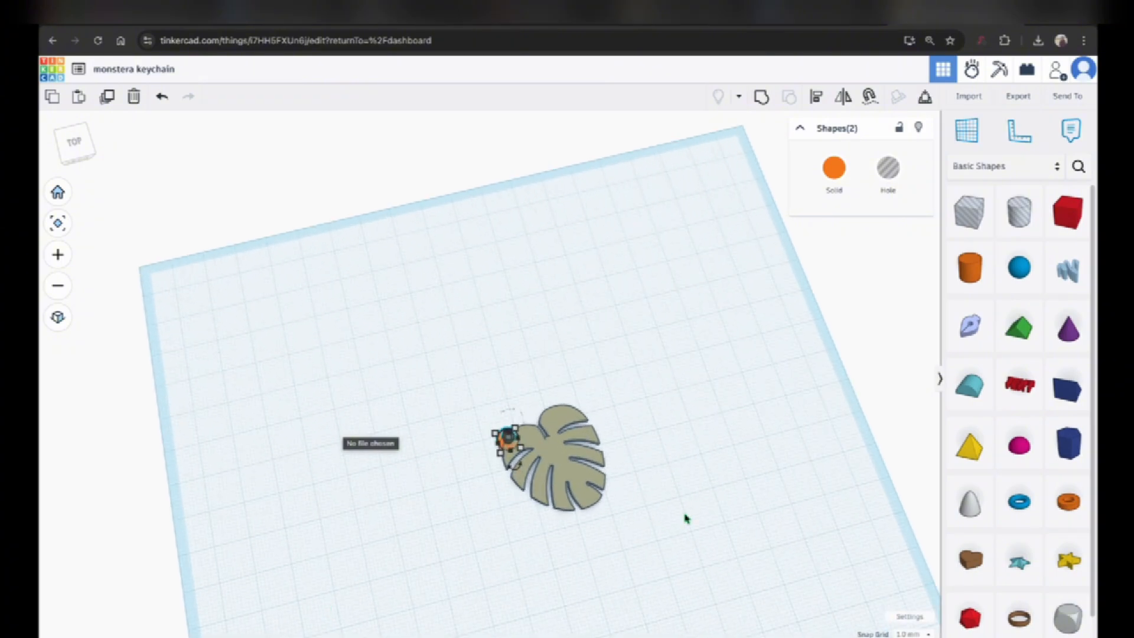
scroll(685, 516, "up", 2)
scroll(246, 577, "up", 3)
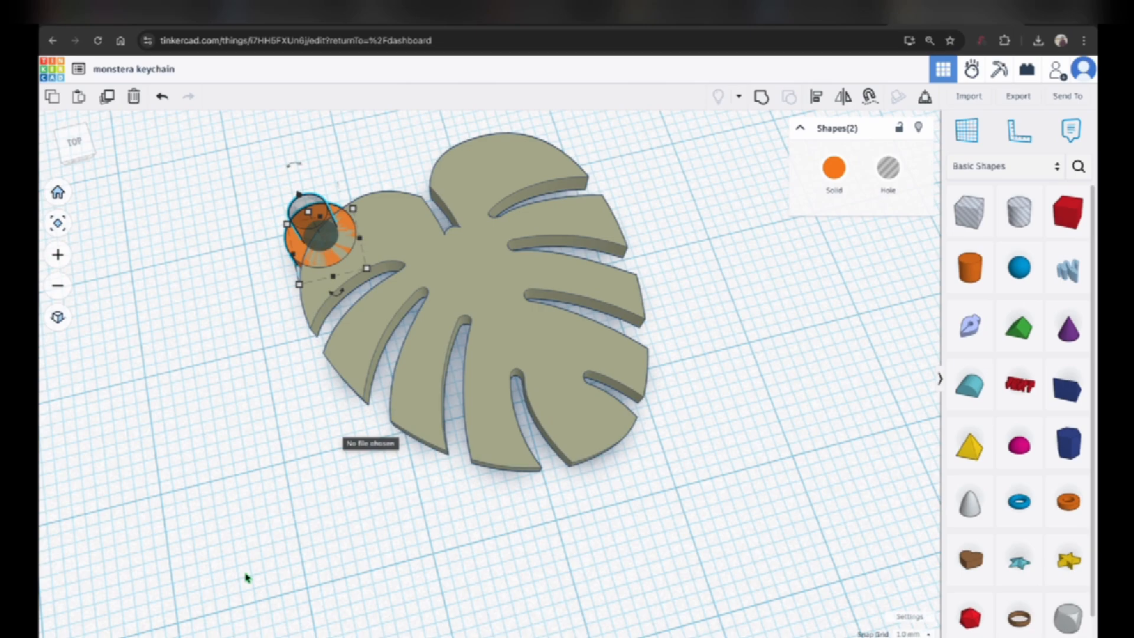
scroll(246, 577, "down", 2)
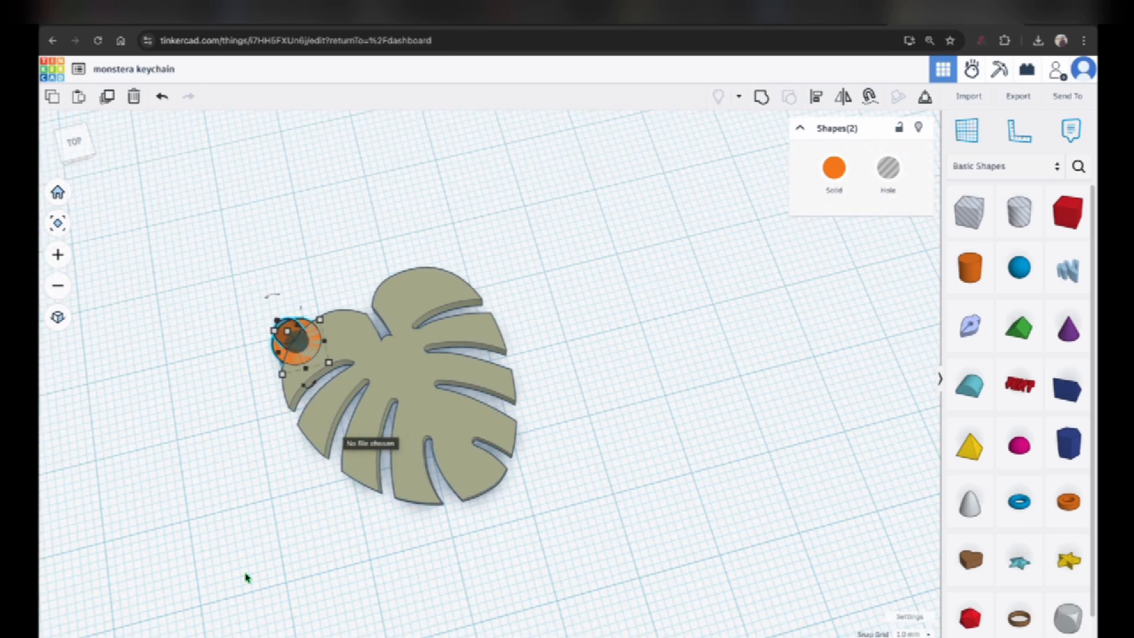
Step: Group the monstera leaf with the solid and hole cylinders into one shape so the key ring hole is cut through
left_click(518, 535)
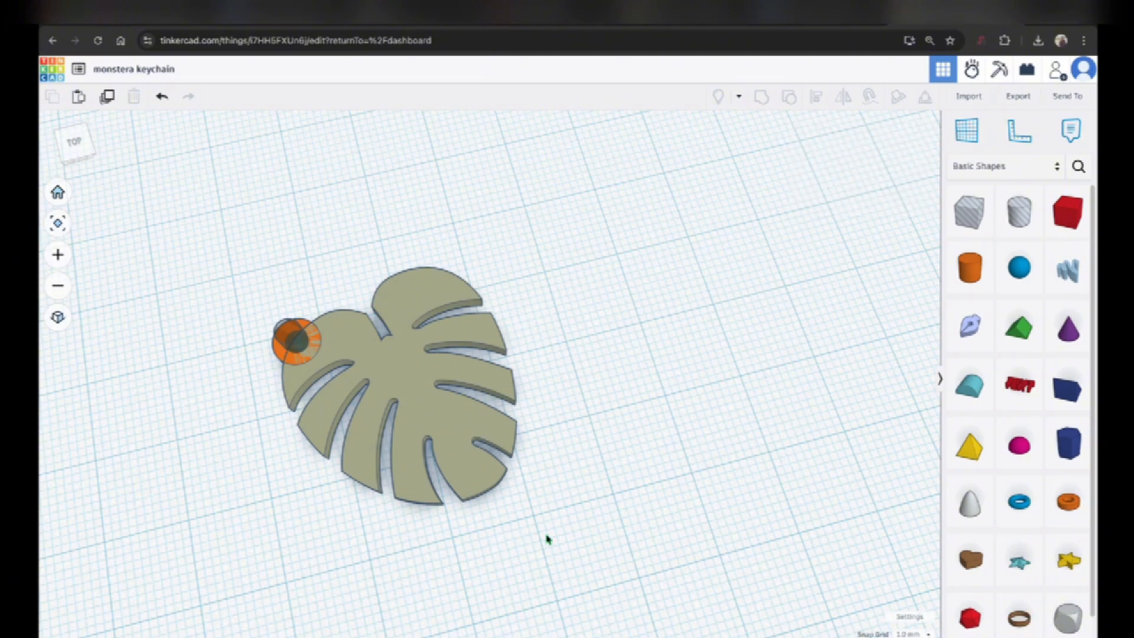
left_click_drag(605, 544, 170, 256)
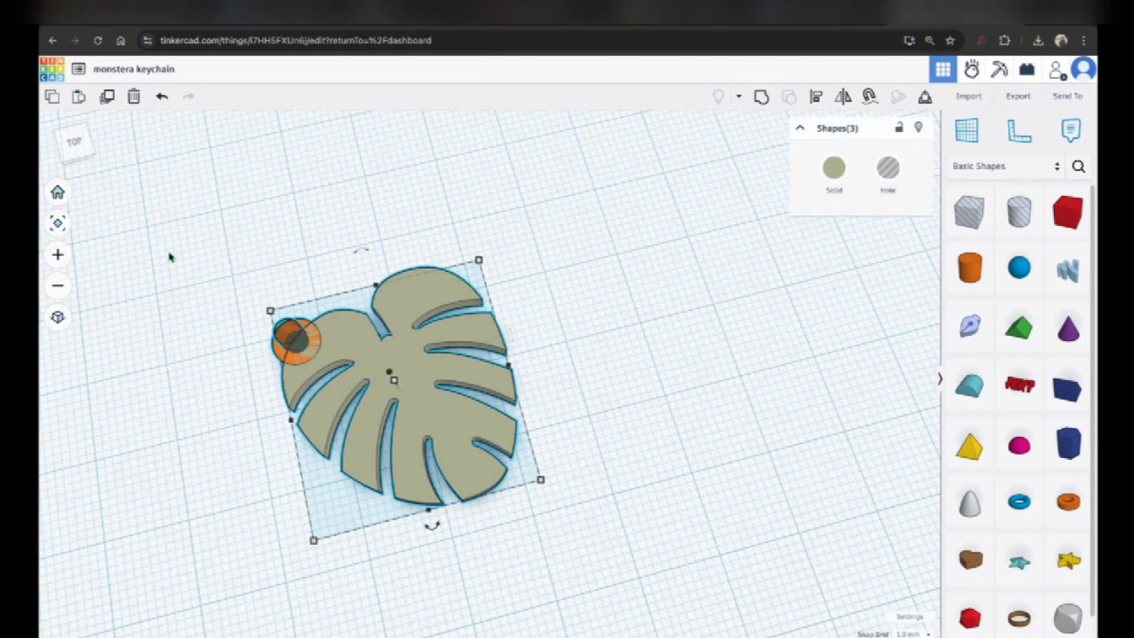
key("ctrl+g")
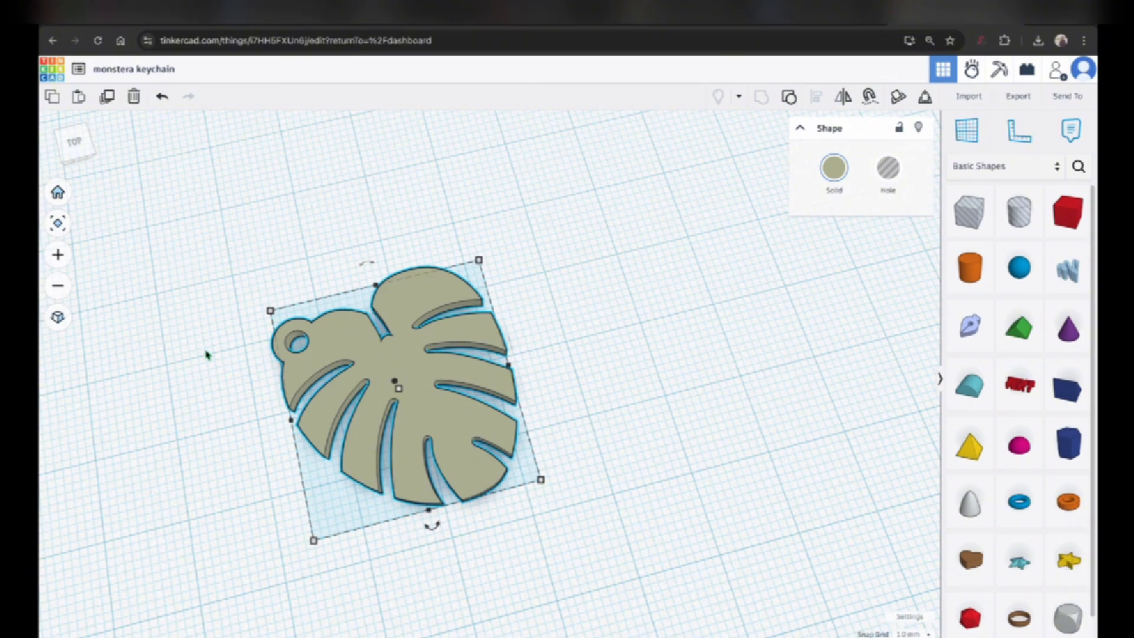
Step: Change the grouped keychain's solid color to teal green
right_click_drag(233, 410, 192, 395)
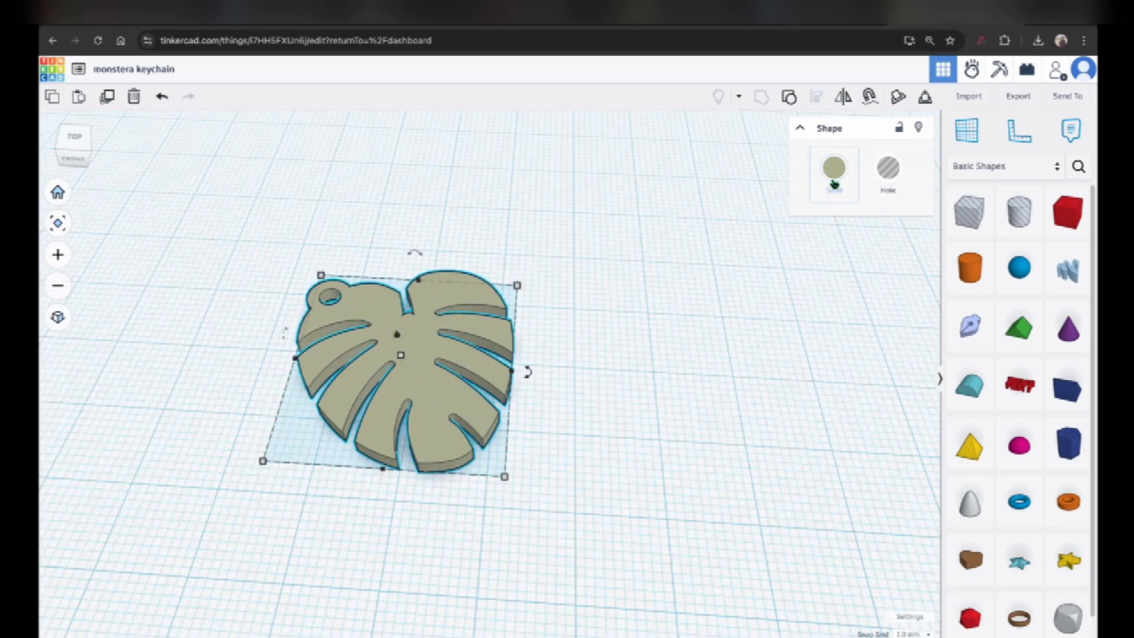
left_click(834, 183)
left_click(840, 294)
left_click(677, 237)
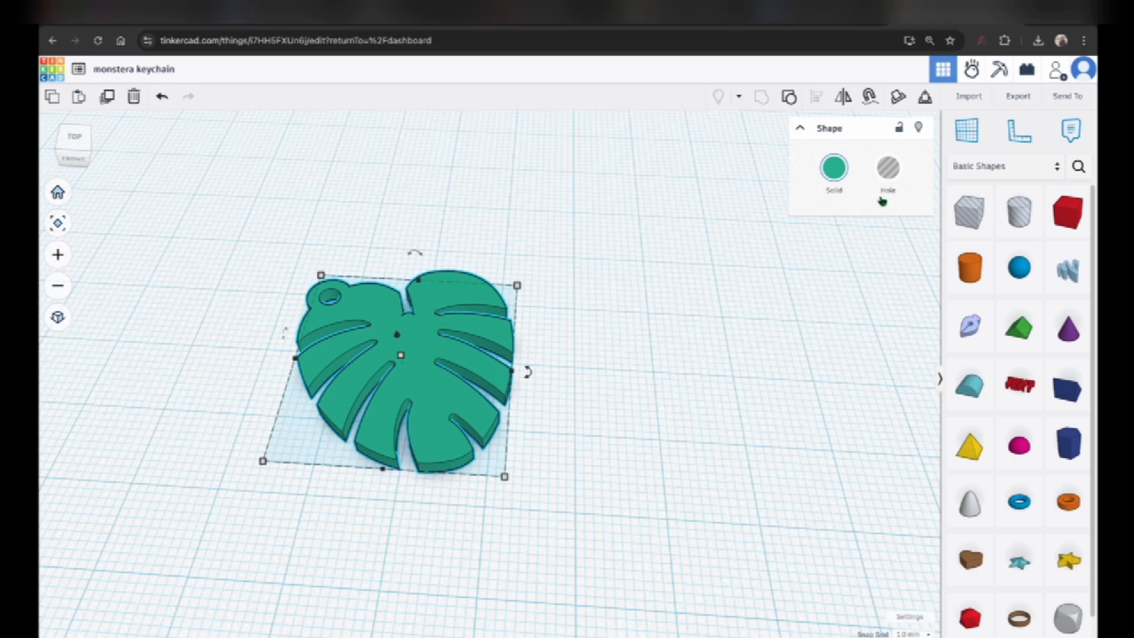
Step: Export the selected keychain shape as an STL file and inspect the downloaded model in a quick preview
left_click(1019, 96)
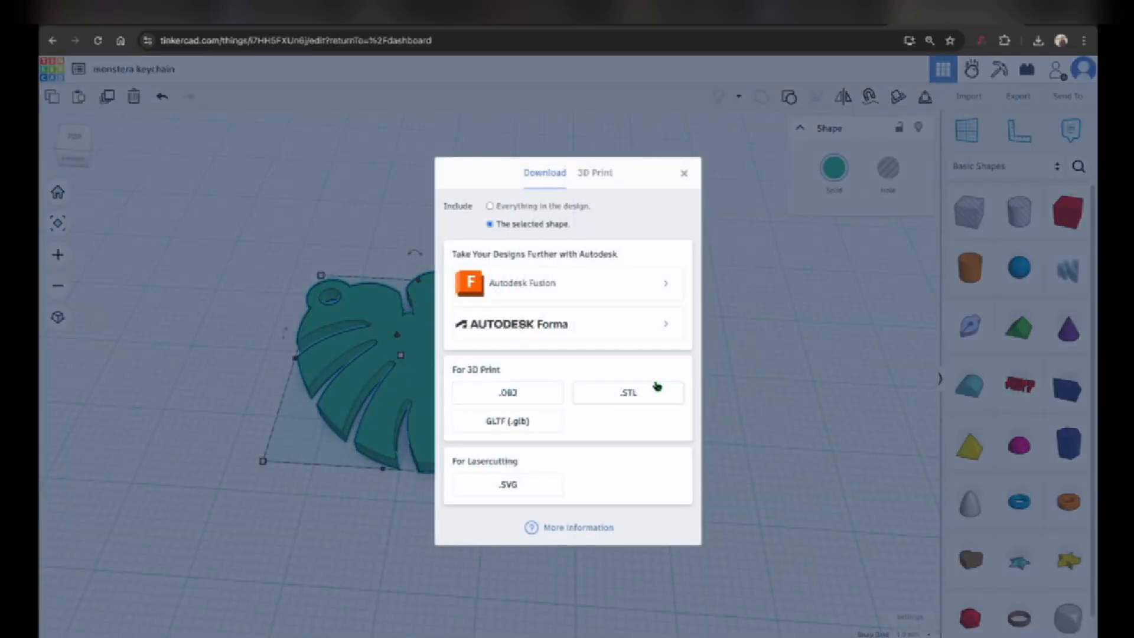
left_click(649, 401)
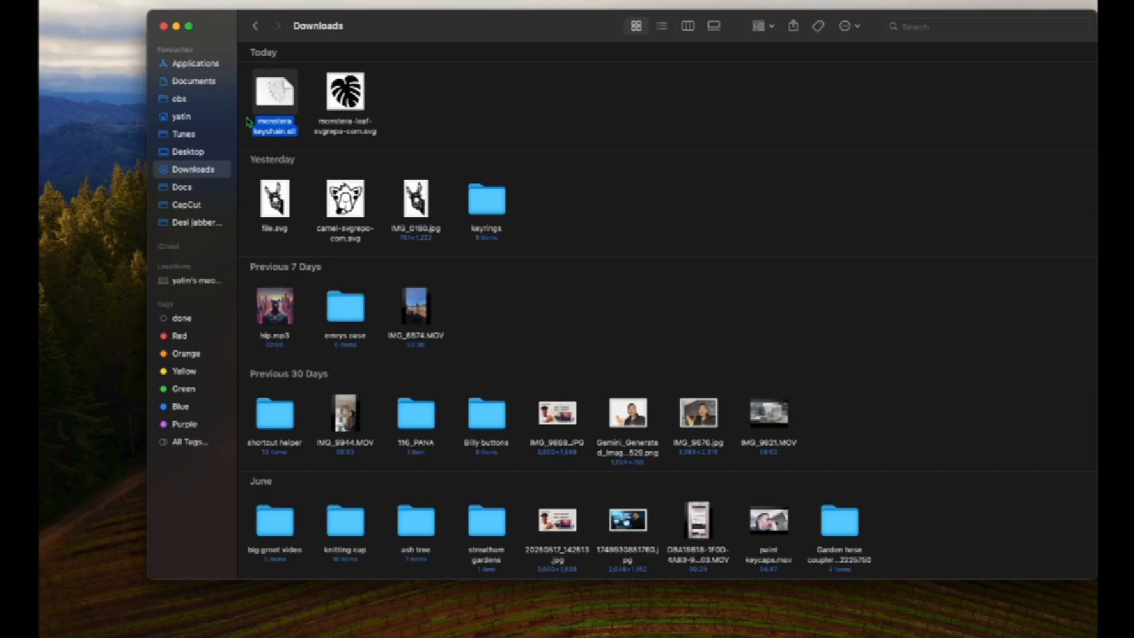
key("space")
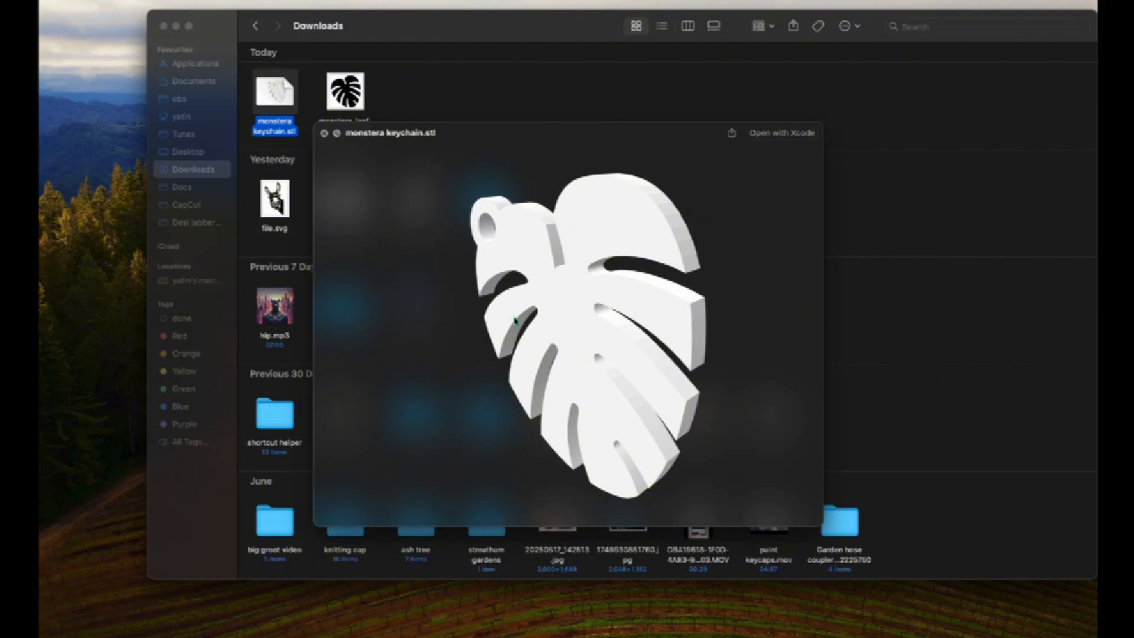
left_click_drag(515, 321, 590, 290)
key("space")
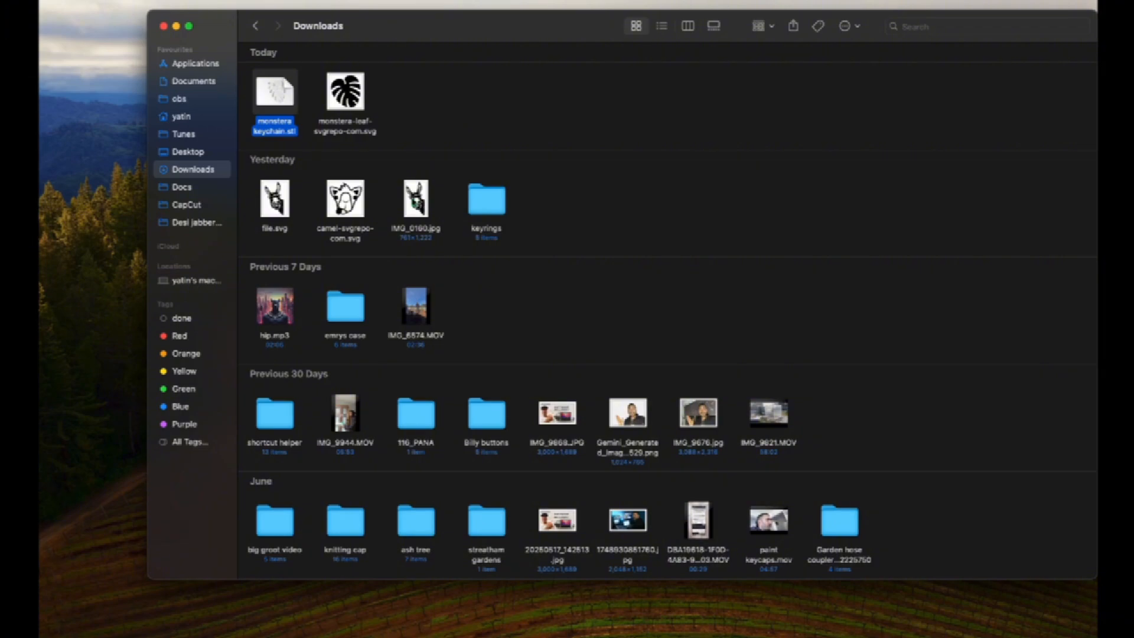
Step: Load monstera keychain.stl from the Downloads folder onto Plate 1 in the Creality slicer
key("super+Tab")
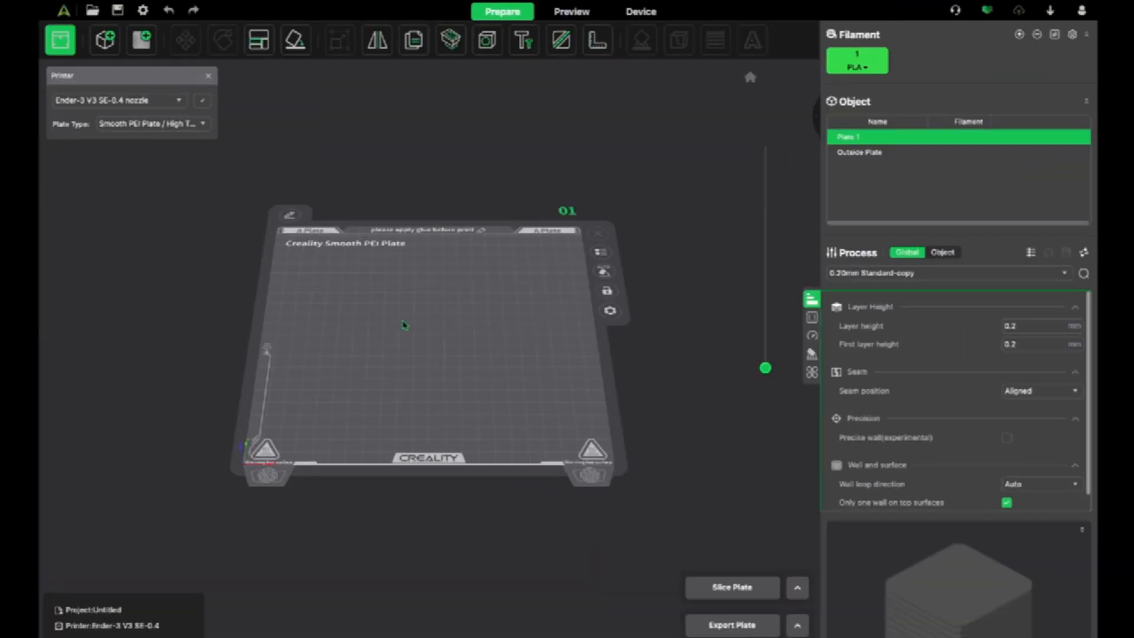
key("super+Tab")
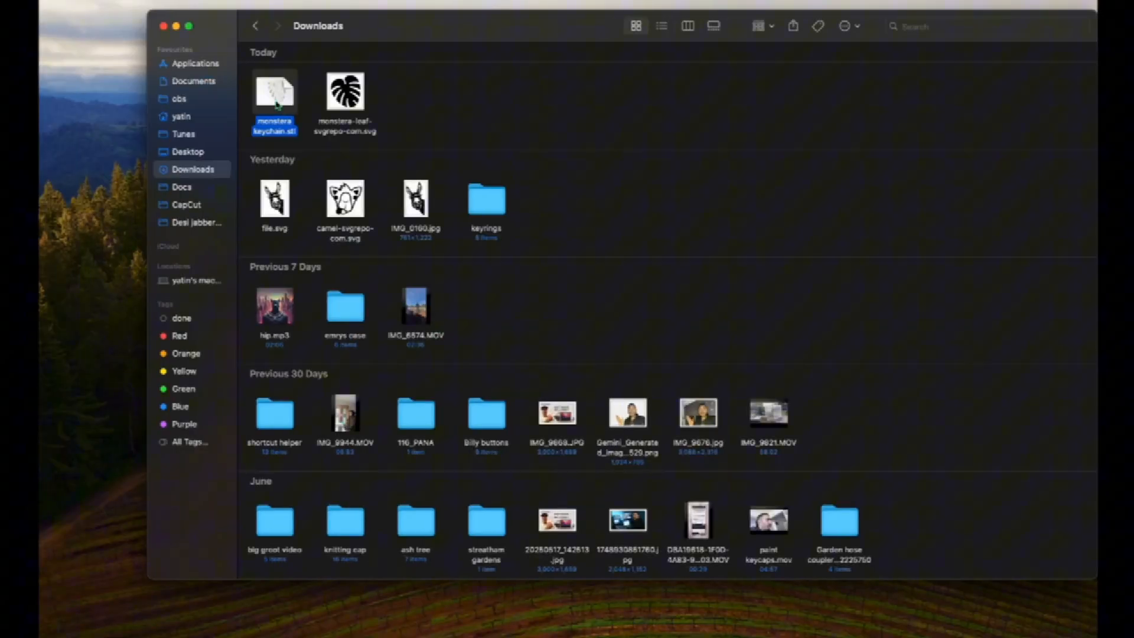
left_click_drag(277, 105, 443, 328)
key("super+Tab")
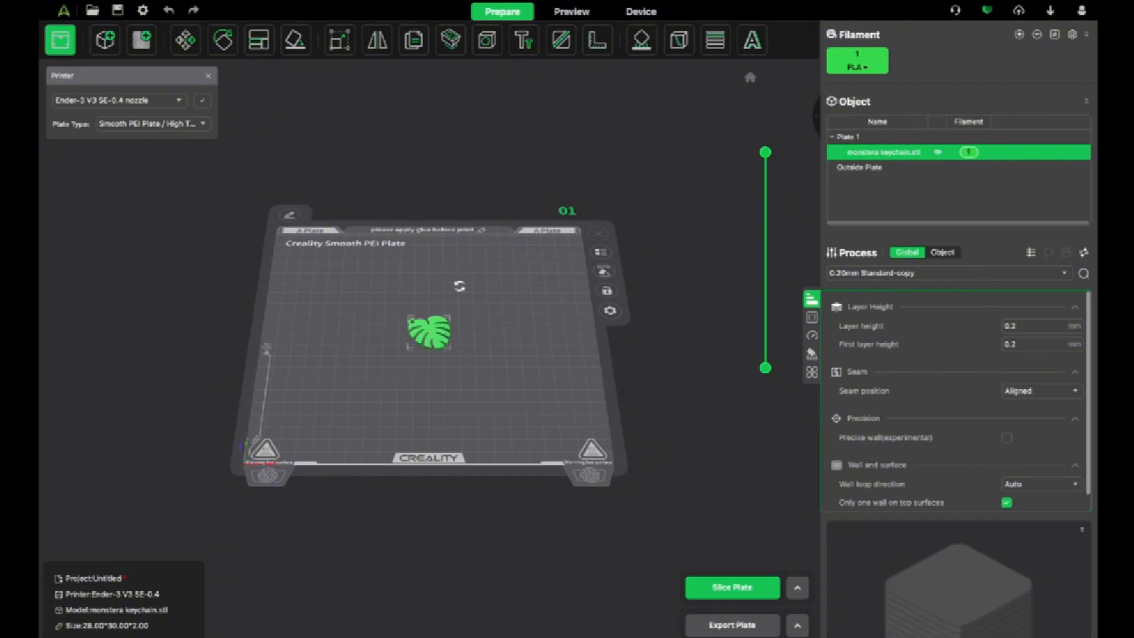
left_click_drag(460, 284, 463, 319)
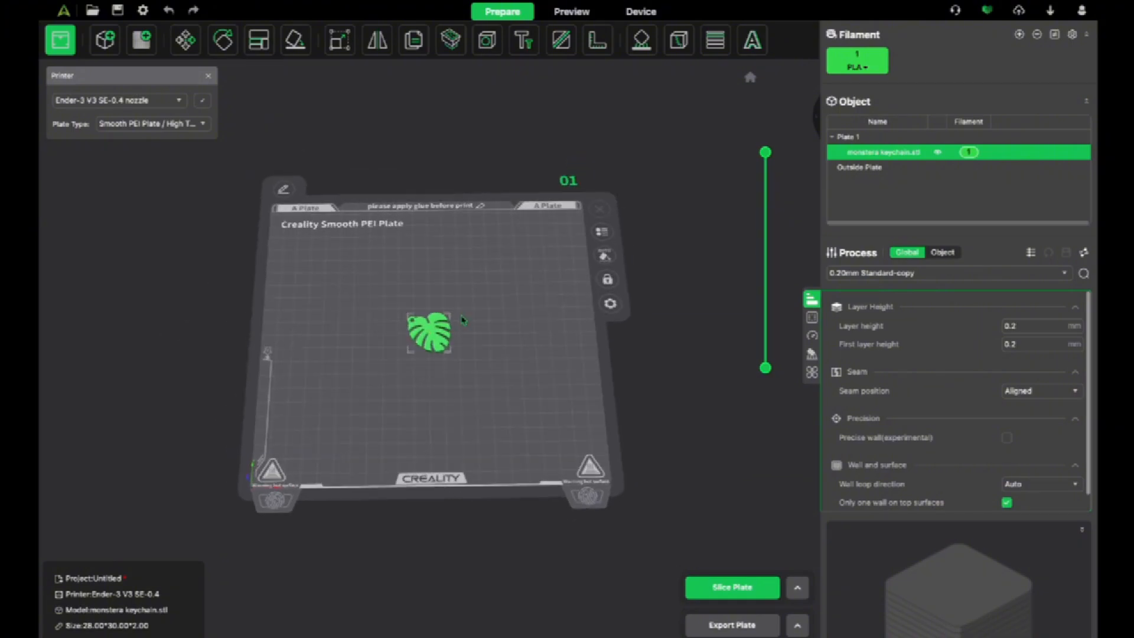
Step: Slice the plate and save its G-code in Downloads as "monstera leaf keychain", opening the folder that holds it
left_click(731, 587)
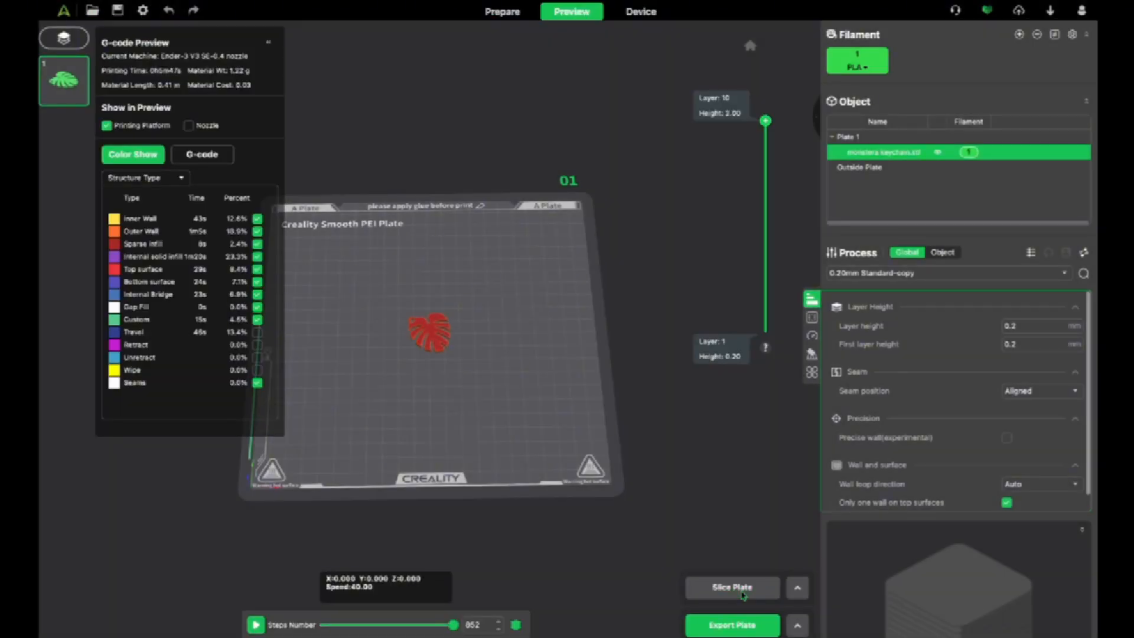
left_click(761, 628)
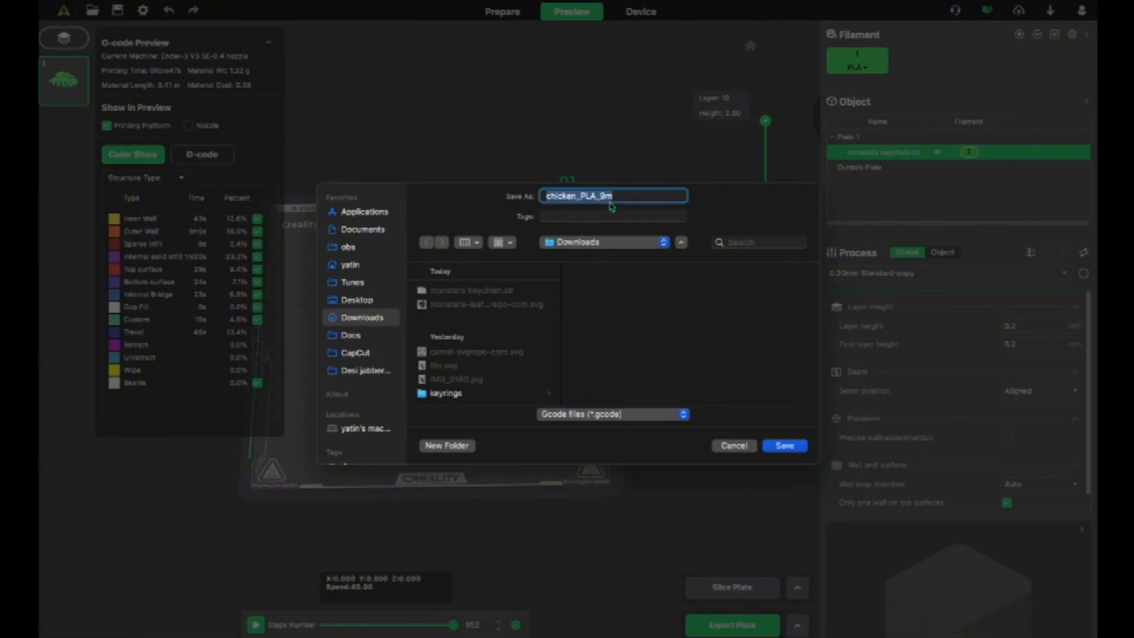
type("monstera le")
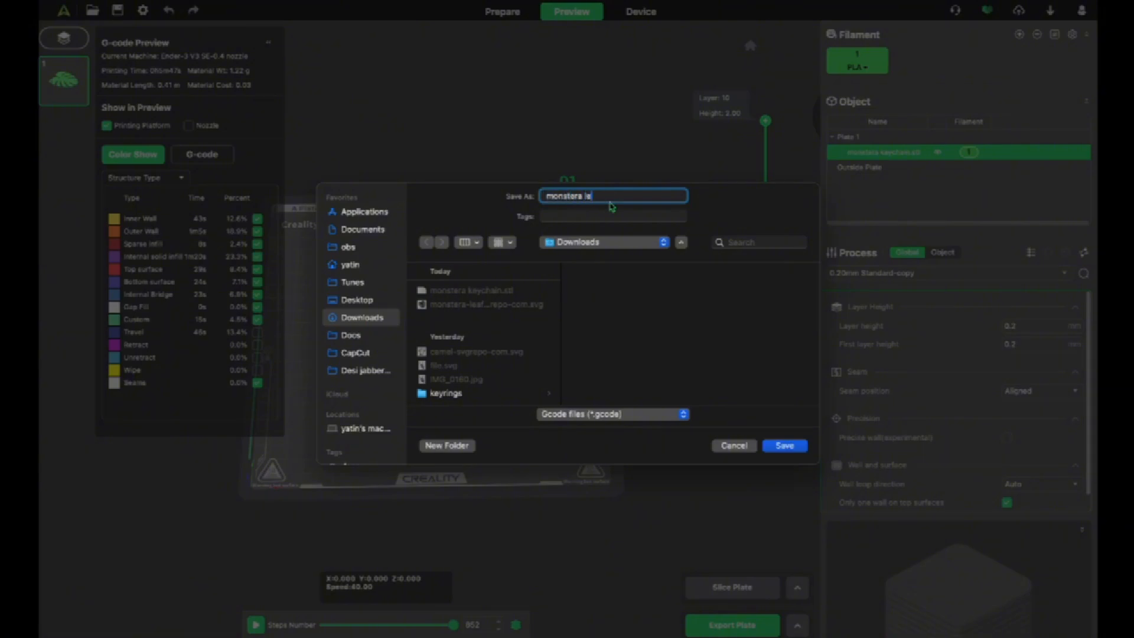
type("chain")
left_click(790, 445)
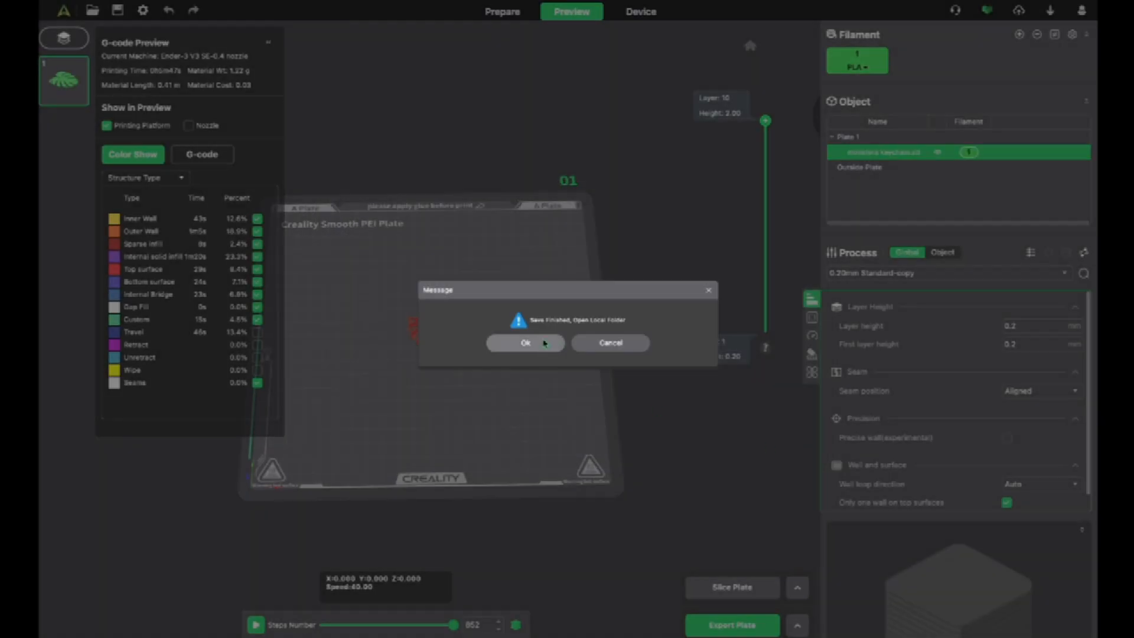
left_click(541, 350)
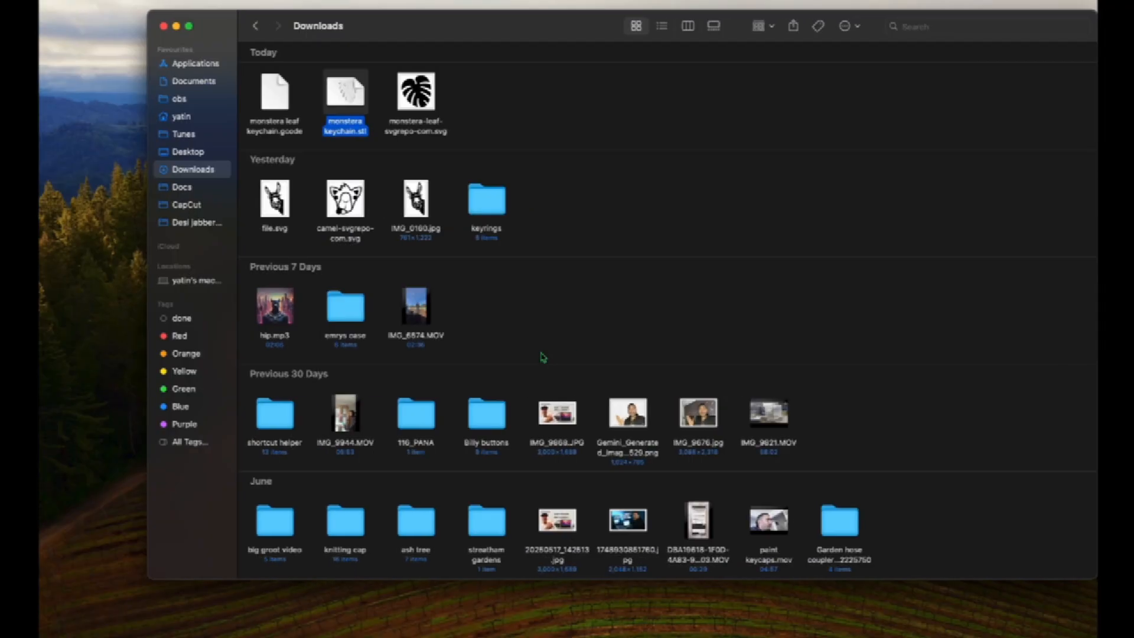